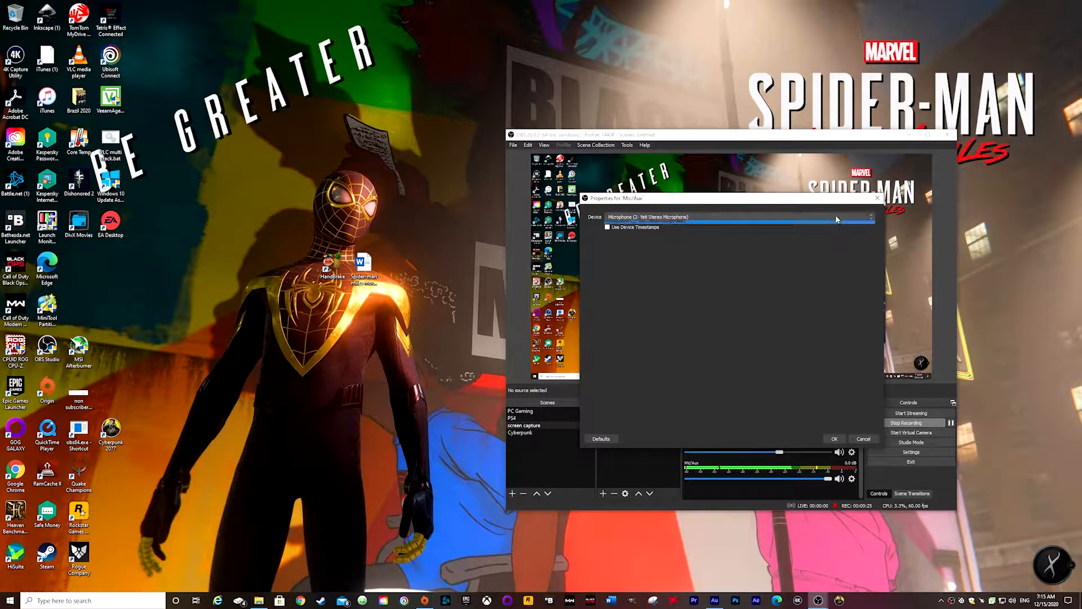
- Choose Line 1 (Virtual Audio Cable) as the device for the Mic/Aux source
click(759, 217)
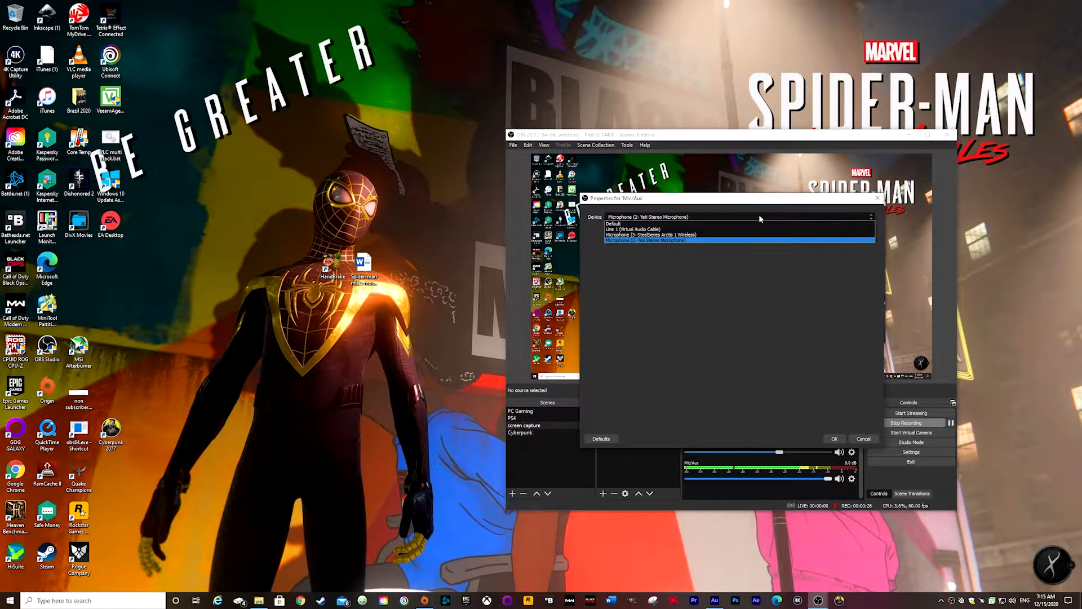
click(687, 230)
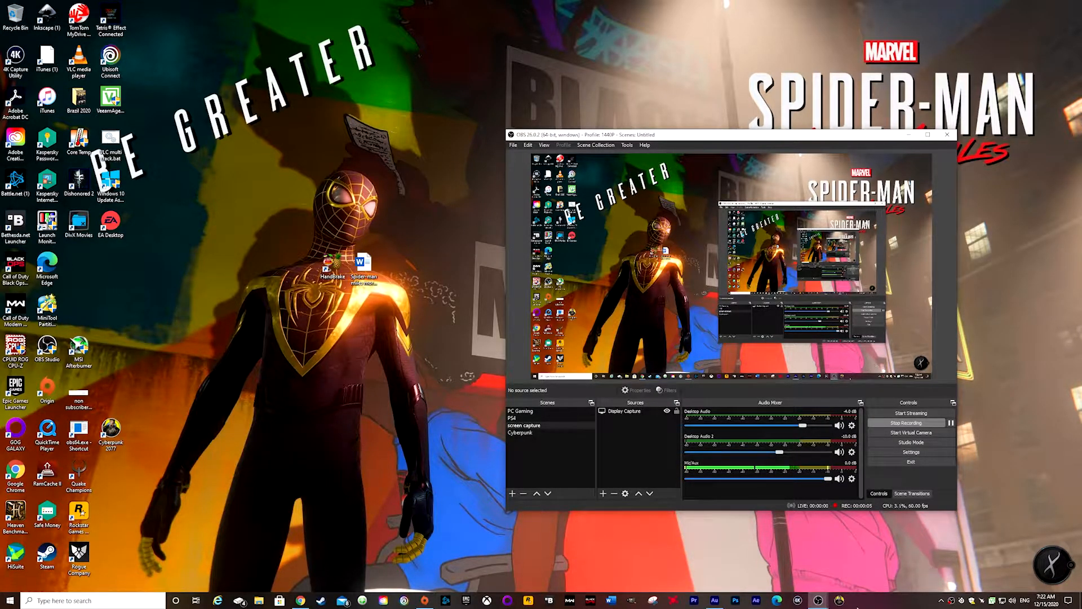
- Switch to Adobe Audition to view the Mic filter.sesx multitrack session, and minimize it
click(715, 601)
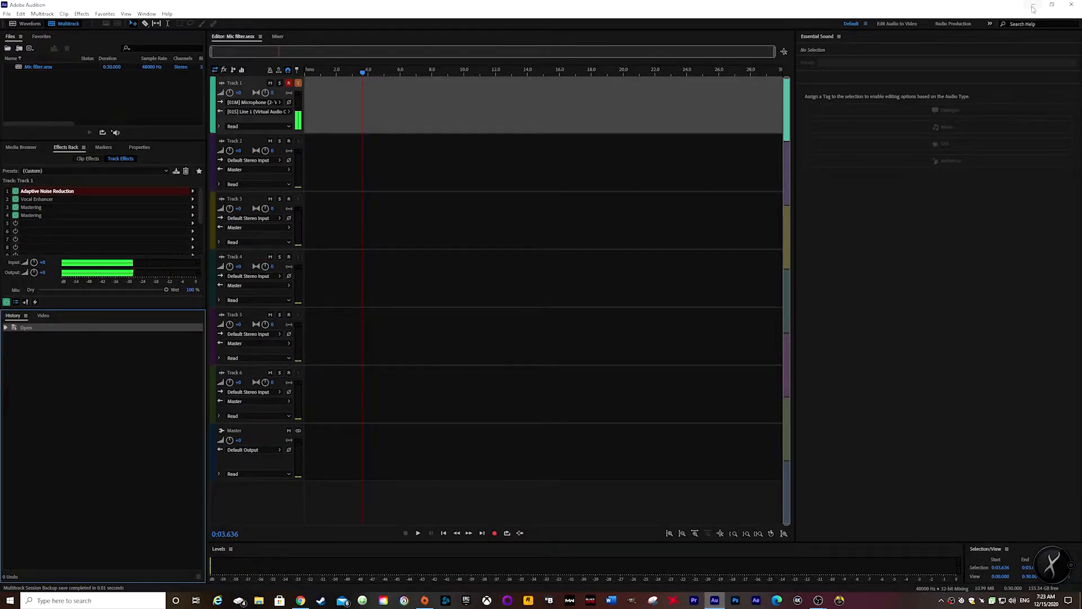
click(1033, 8)
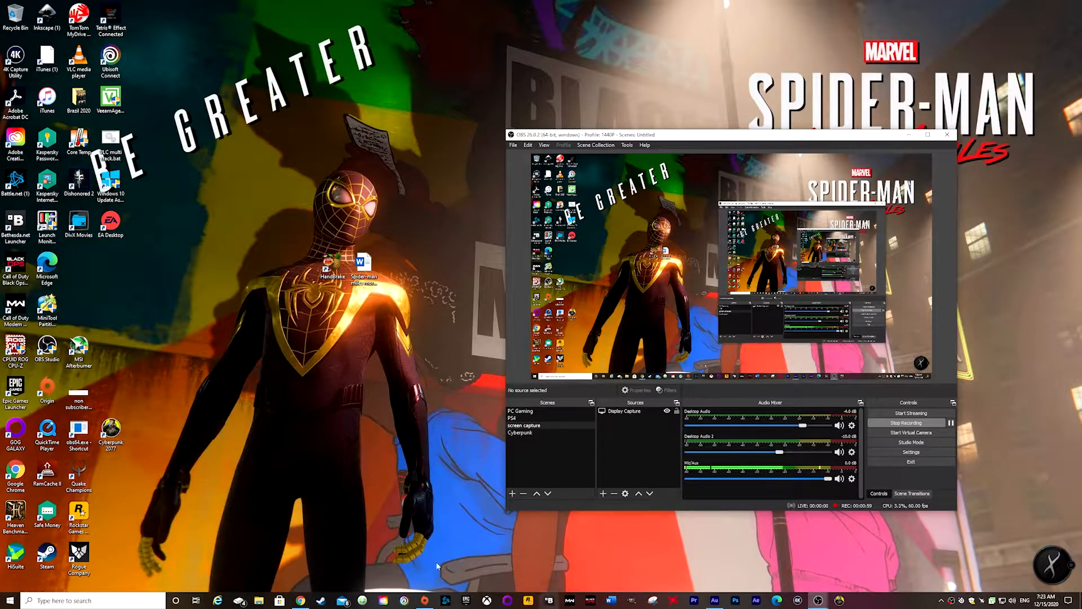
- Switch to Chrome, find the VAC 4.64 Lite download on the Virtual Audio Cable download page, and close the browser
click(300, 601)
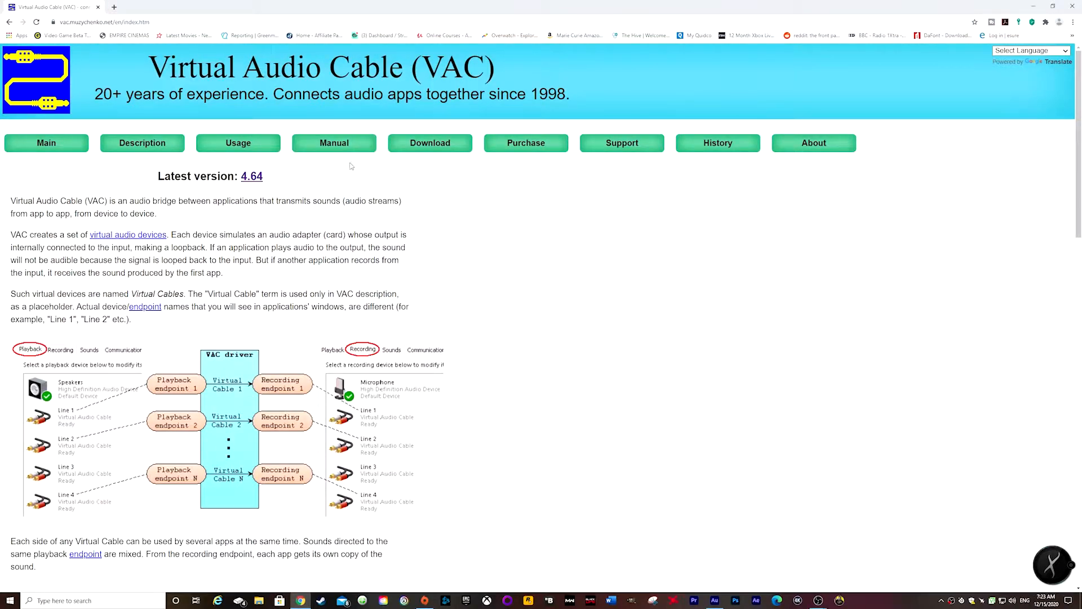
click(429, 143)
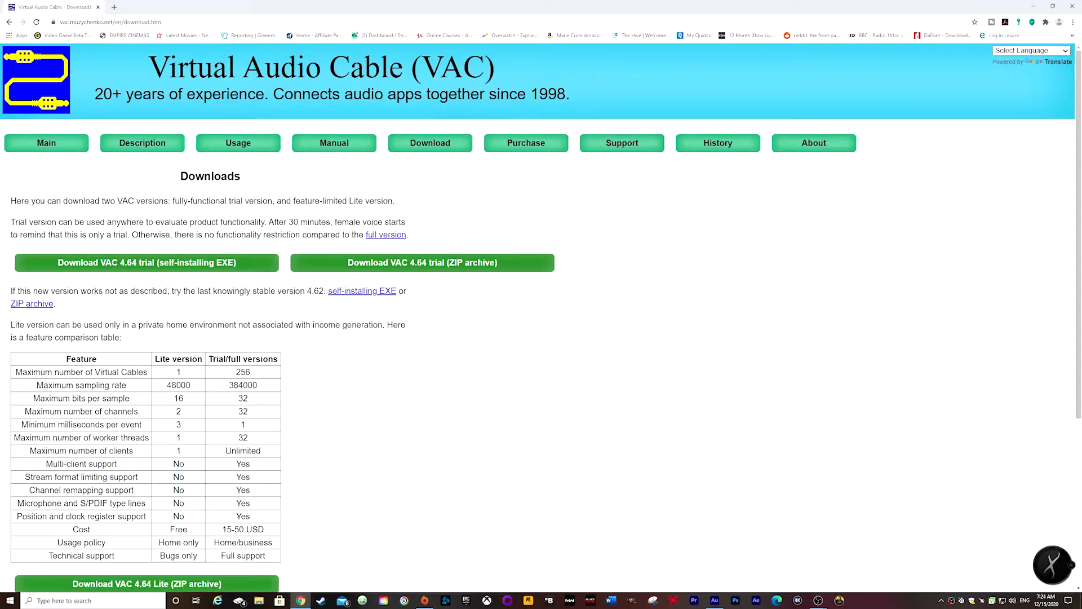
scroll(103, 460, down, 2)
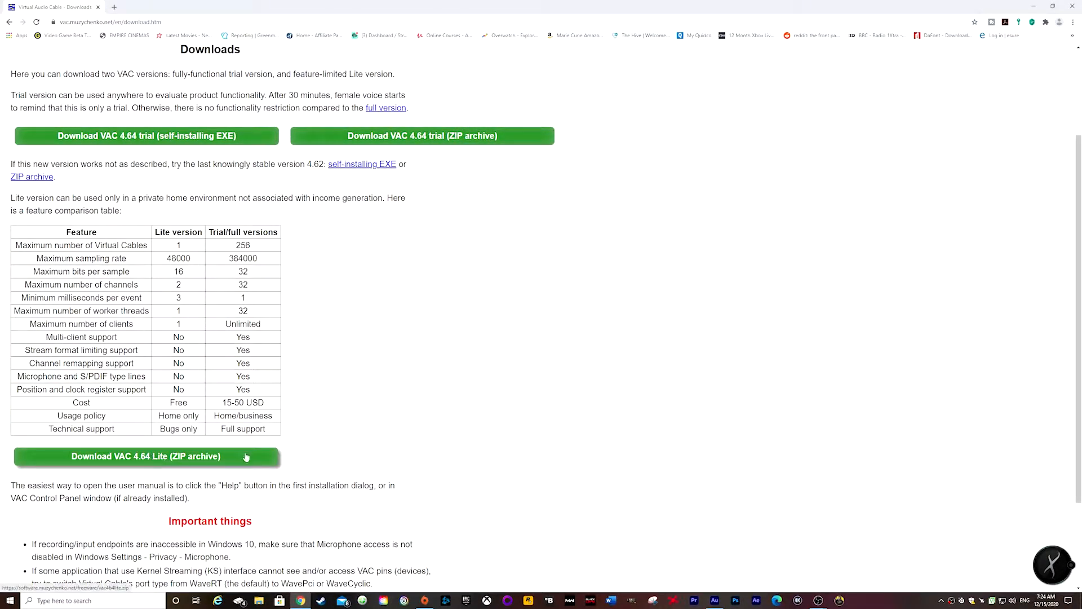
click(1073, 7)
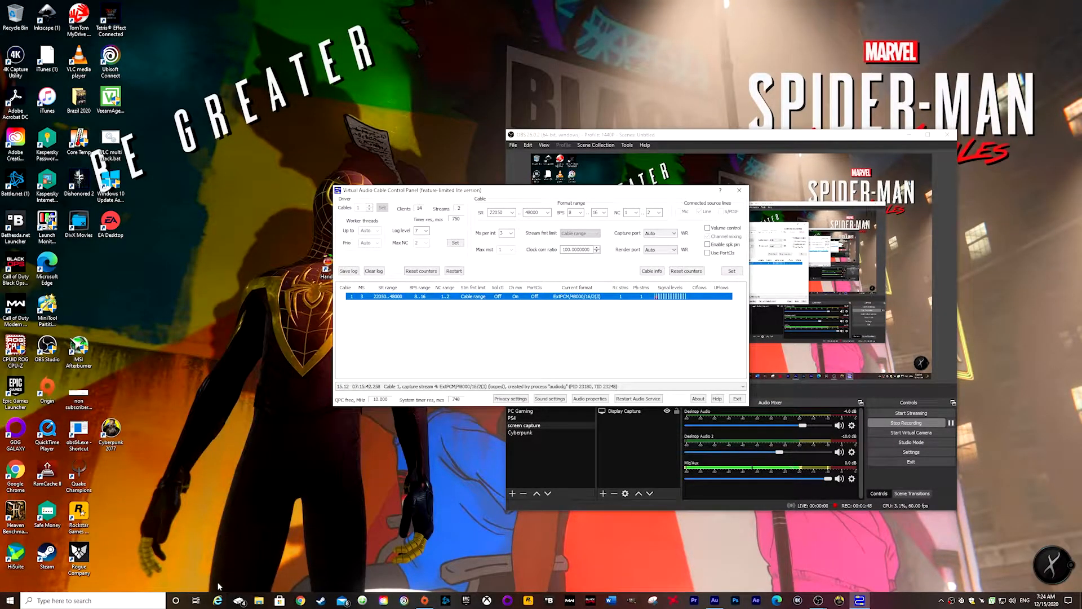
- Look for the virtual cable Line 1 among the Windows Sound playback devices, and close the Sound, Virtual Audio Cable and Control Panel windows
key(super)
text(cont)
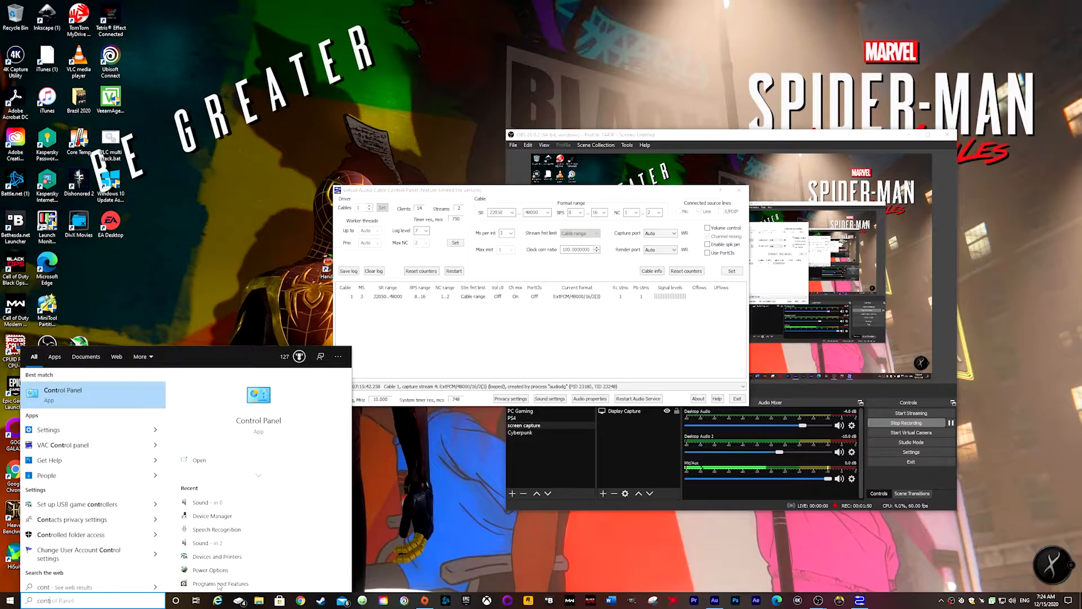
click(109, 396)
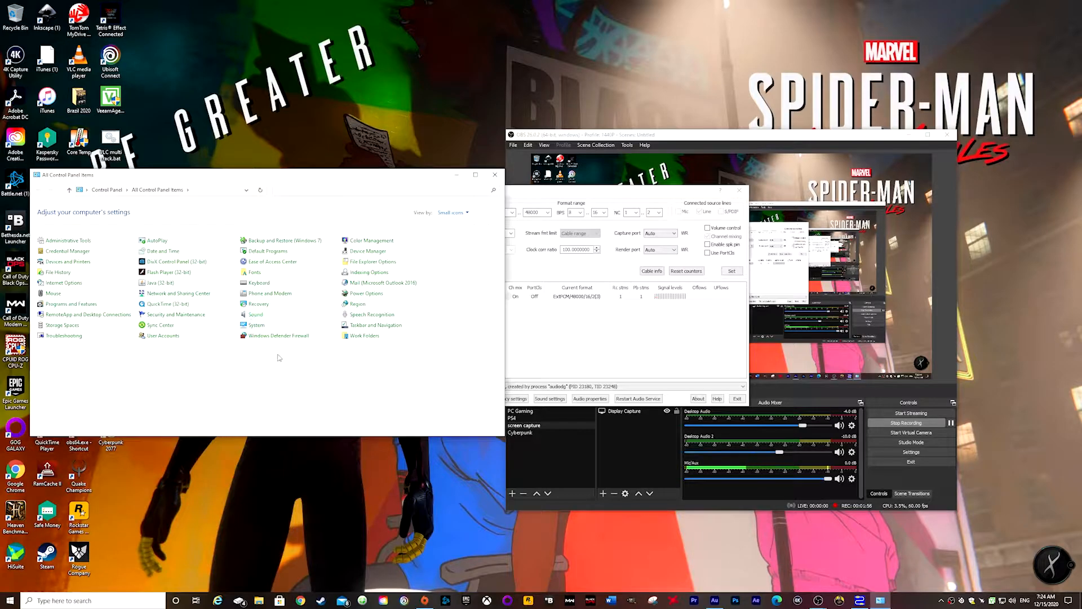
click(252, 316)
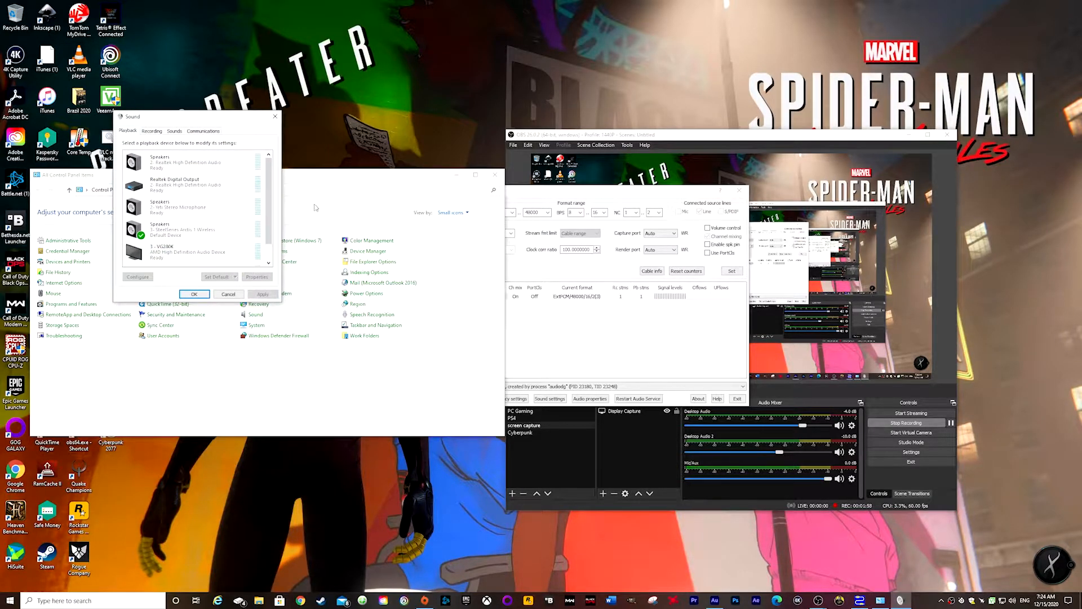
scroll(218, 193, down, 2)
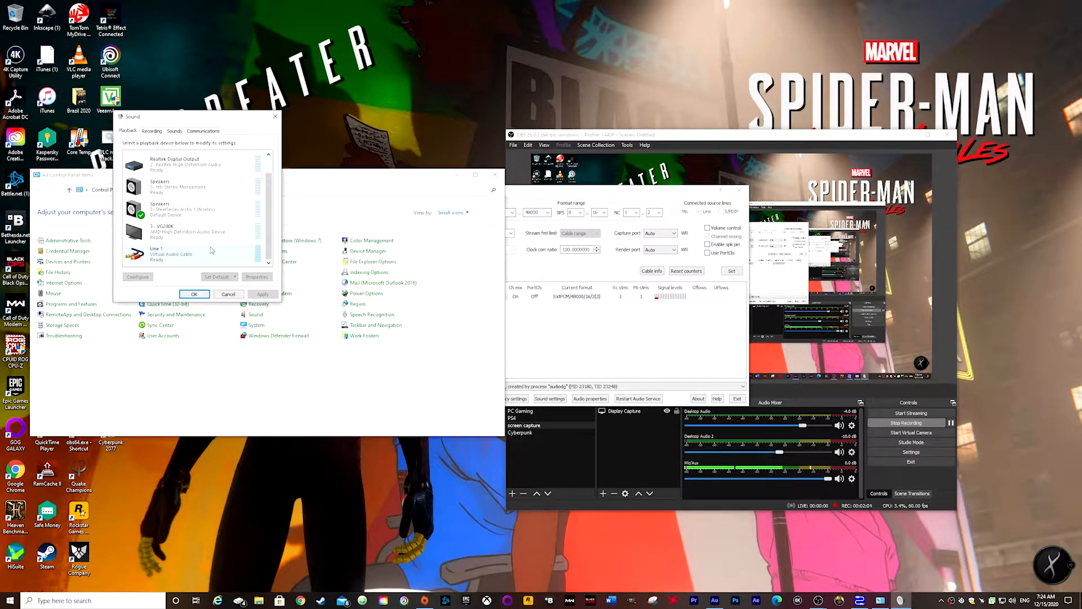
click(275, 116)
click(634, 191)
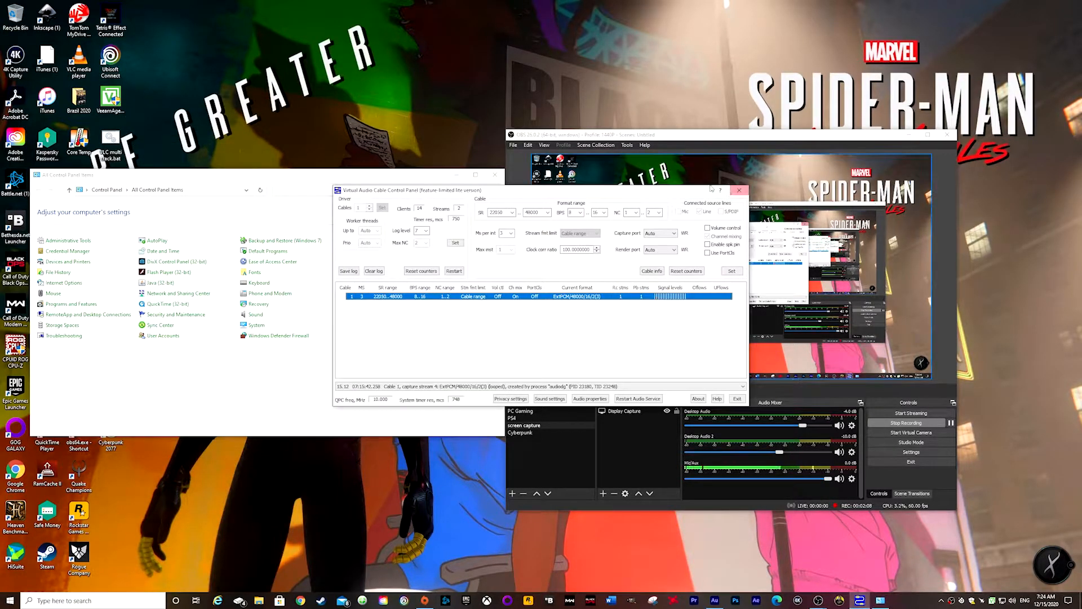
click(739, 190)
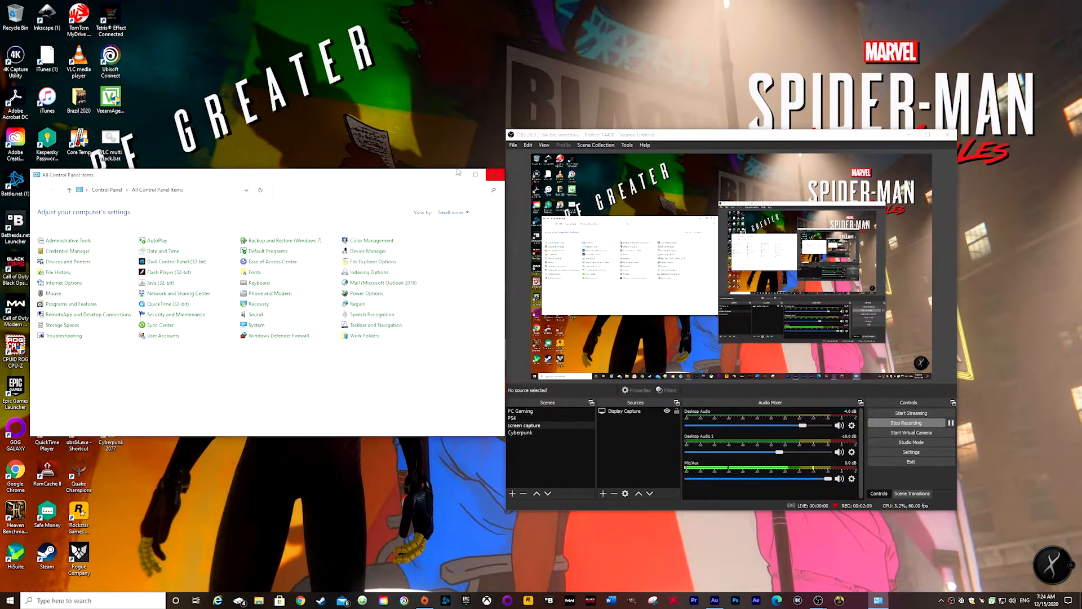
click(495, 175)
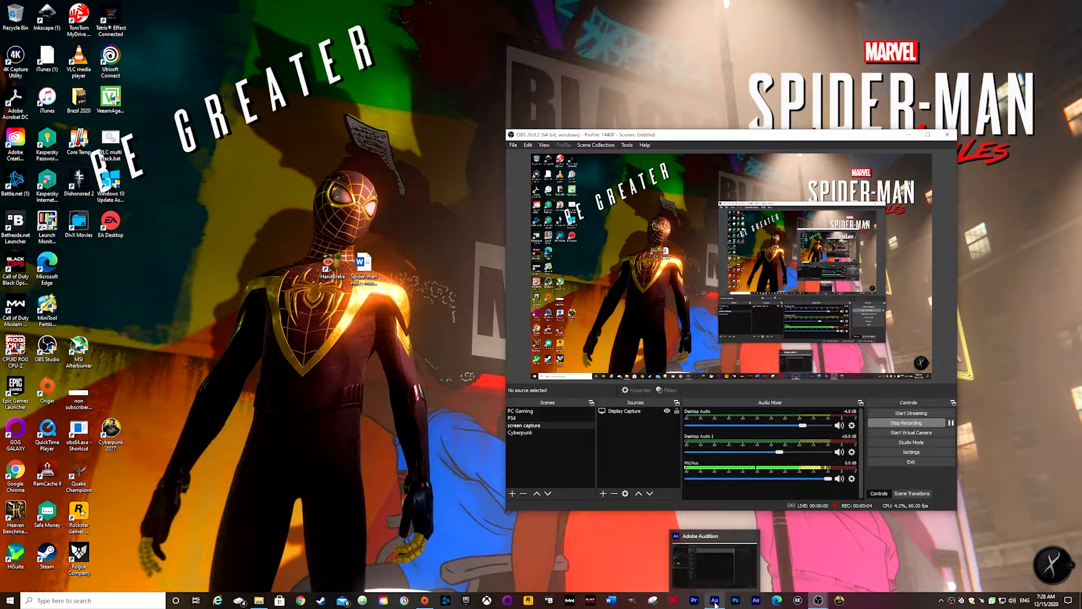
- Switch to Adobe Audition and view the types of new file it can create, without making one
click(715, 602)
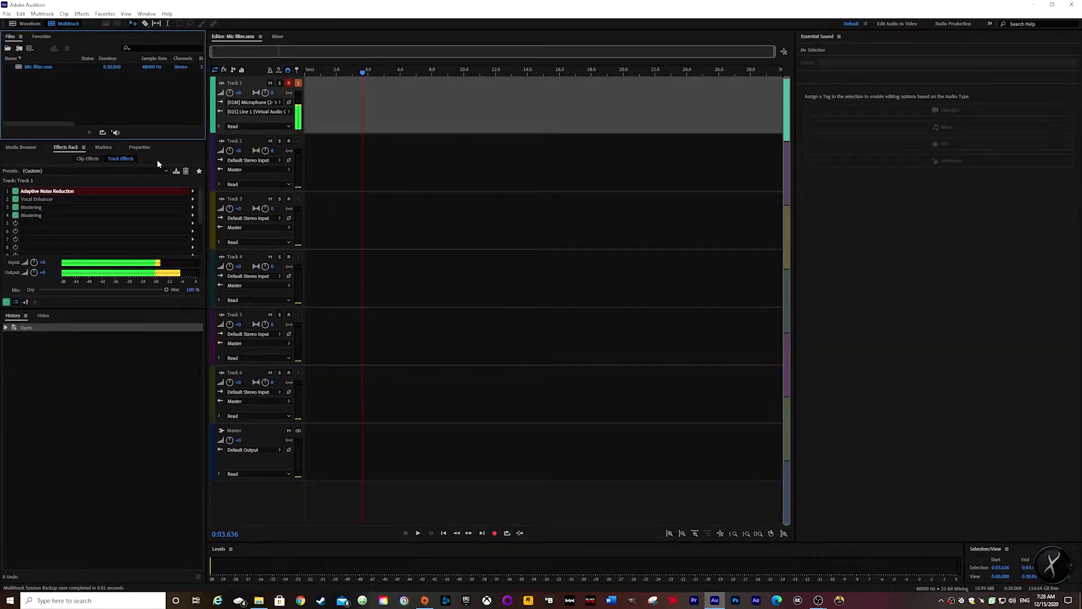
click(7, 14)
mouse_move(10, 26)
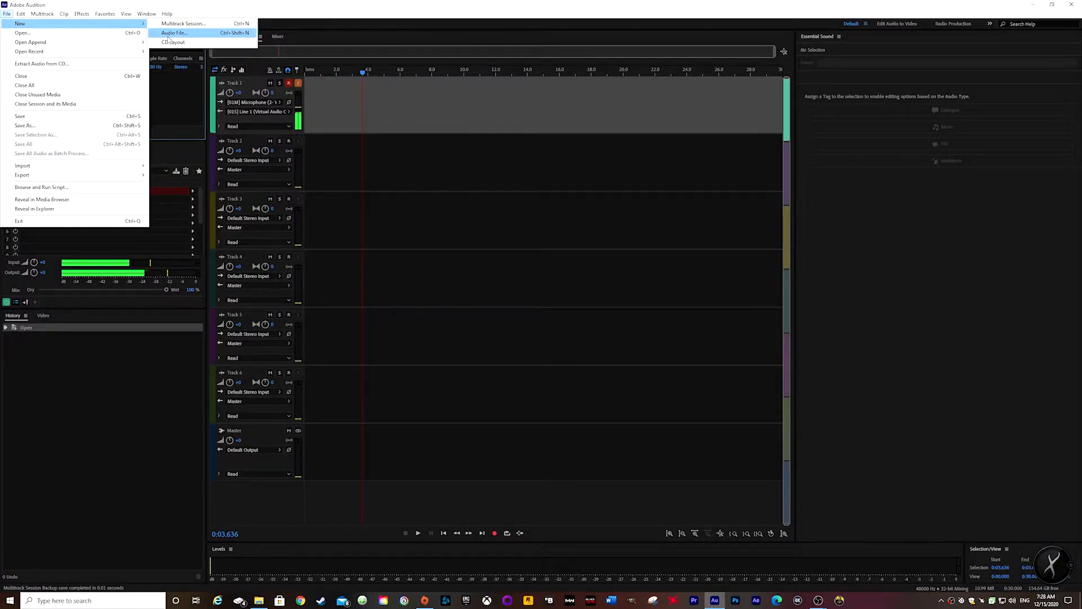
click(340, 8)
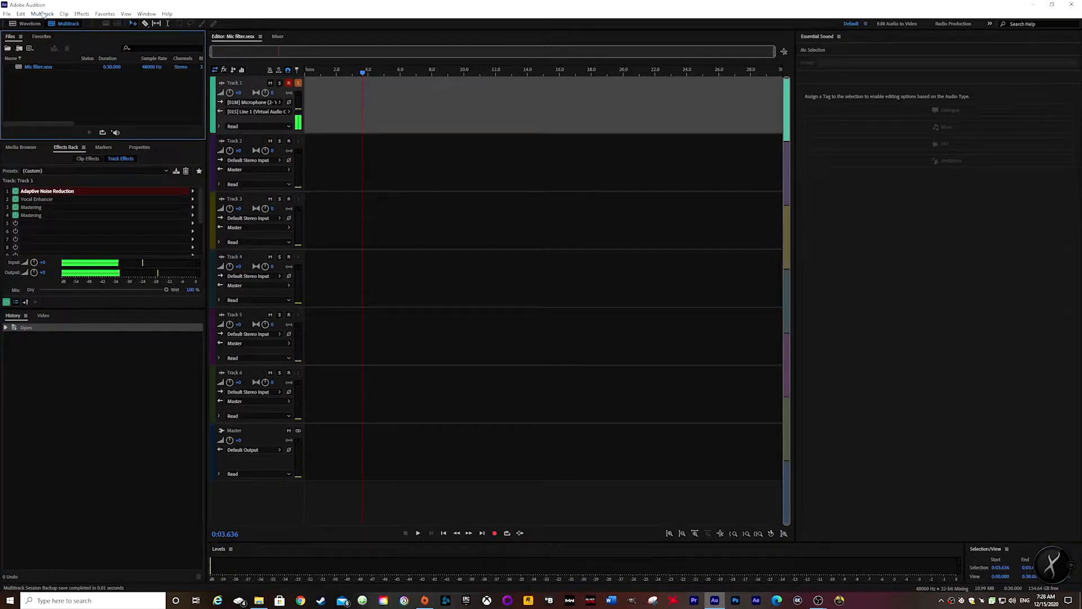
- Review the Master Clock and Latency choices in the Audio Hardware preferences, and accept the existing settings
click(20, 14)
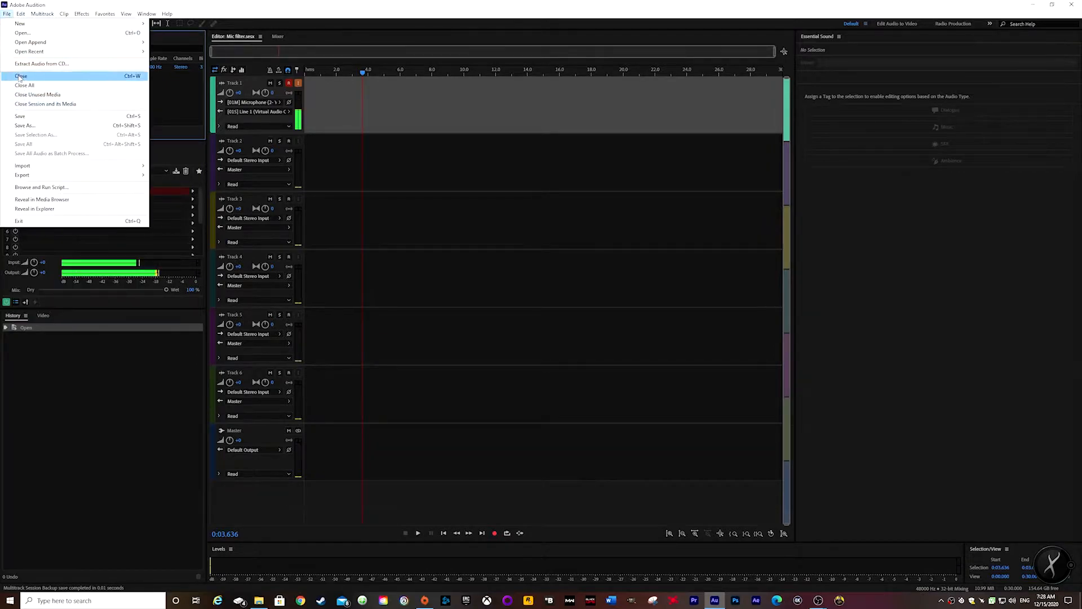
mouse_move(85, 314)
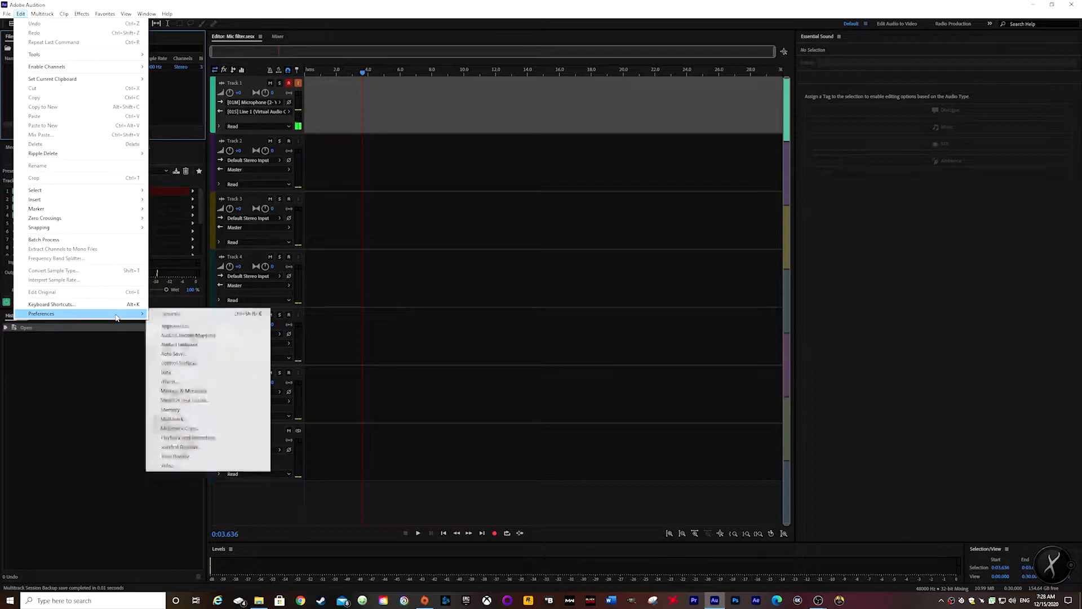
click(181, 344)
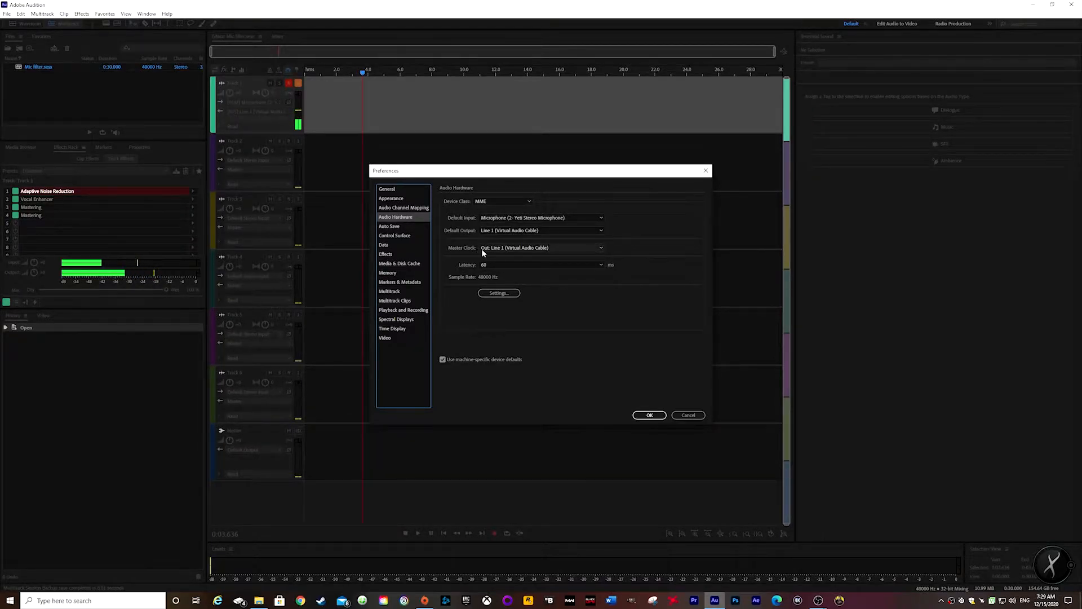
click(601, 248)
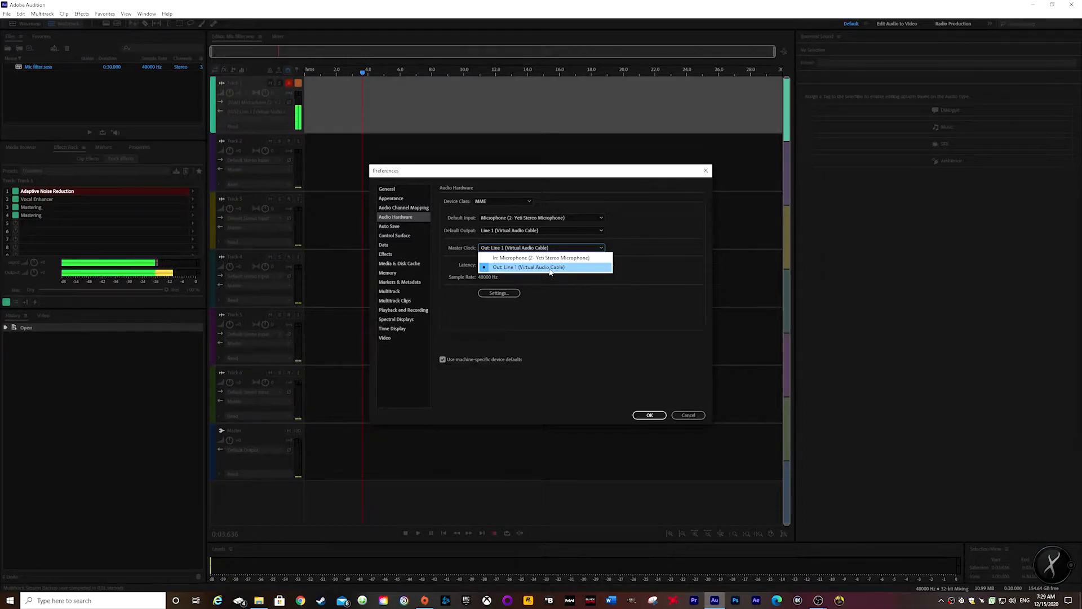
click(643, 367)
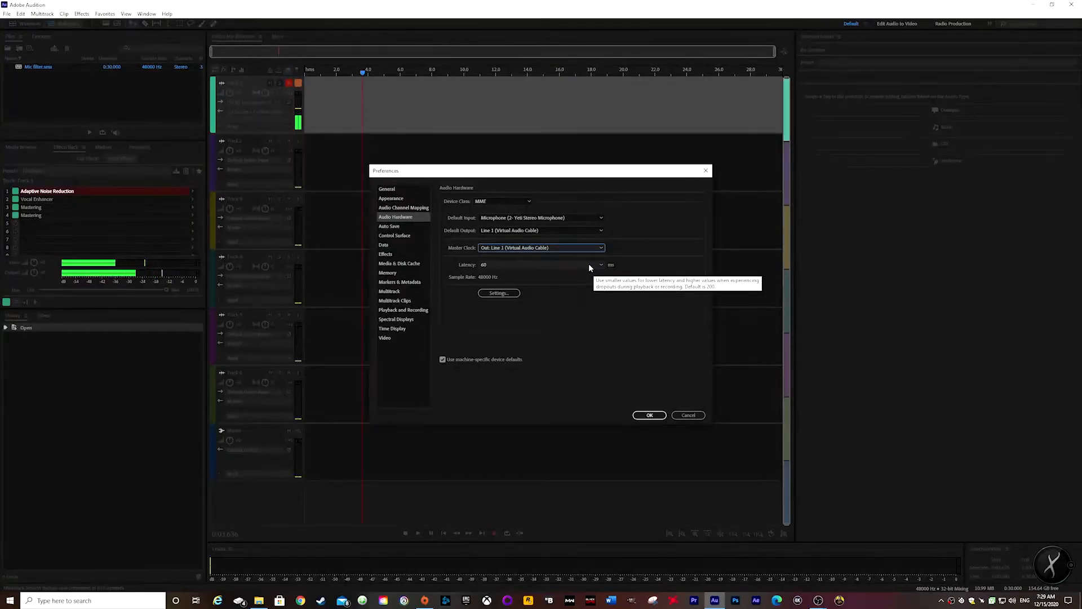
click(573, 264)
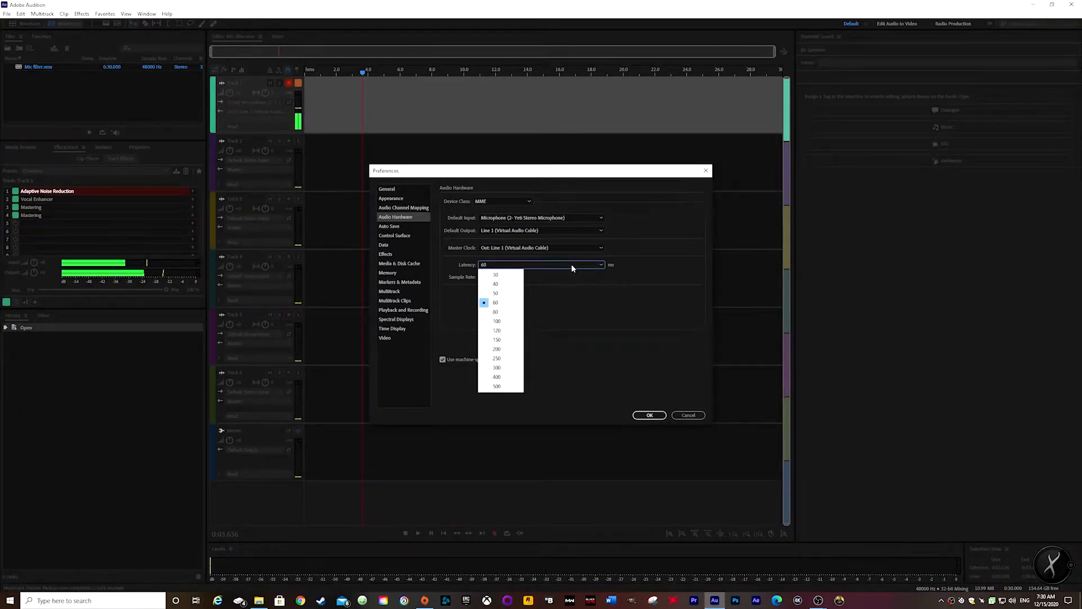
click(571, 265)
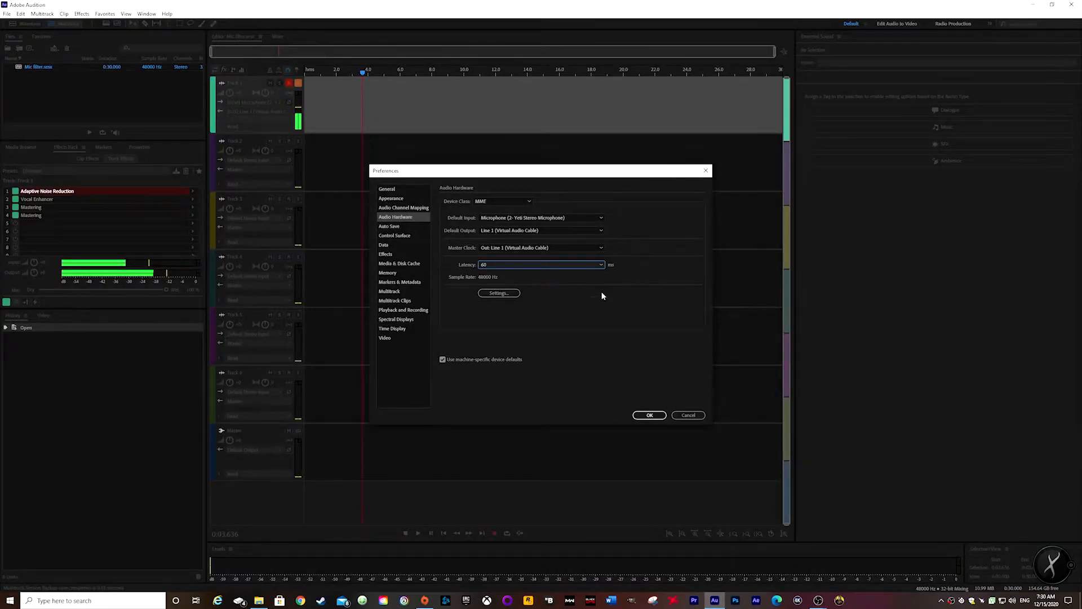
click(649, 416)
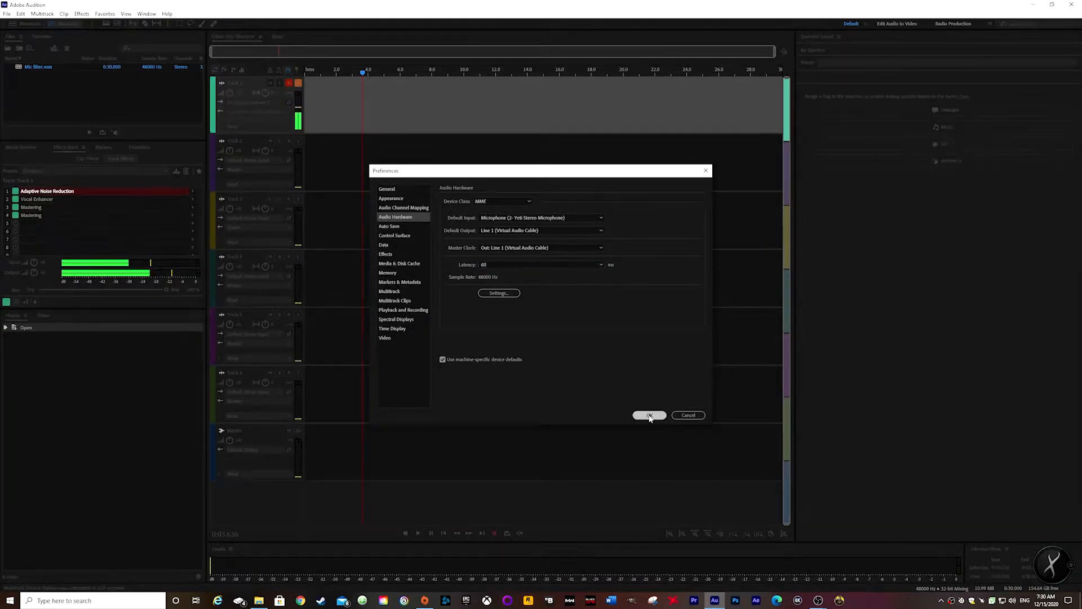
- Review the mono and stereo input choices and the stereo output choices for Track 1 without changing them
click(277, 104)
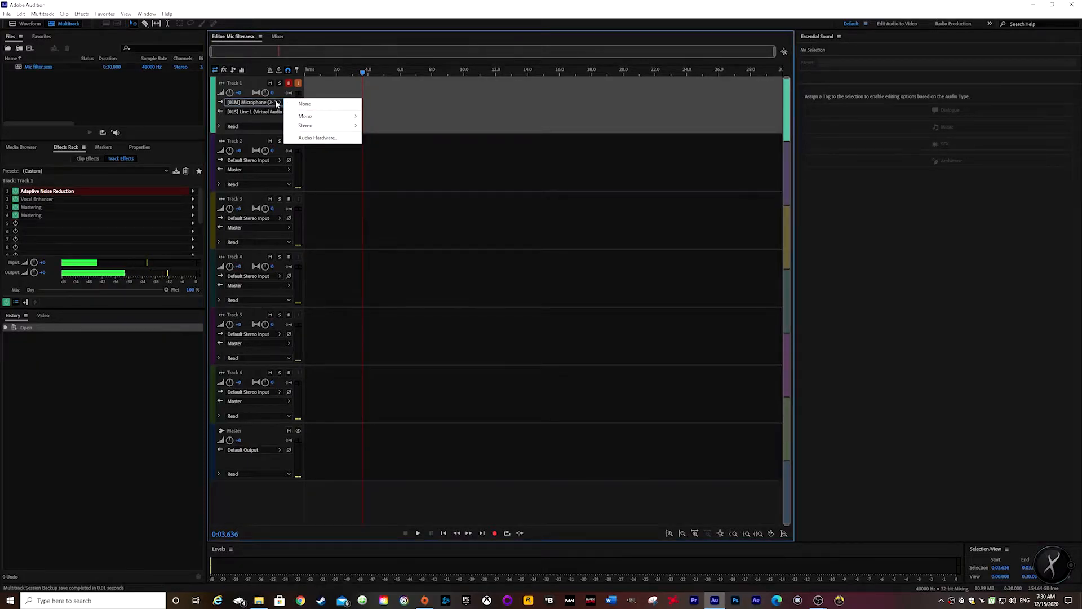
mouse_move(324, 117)
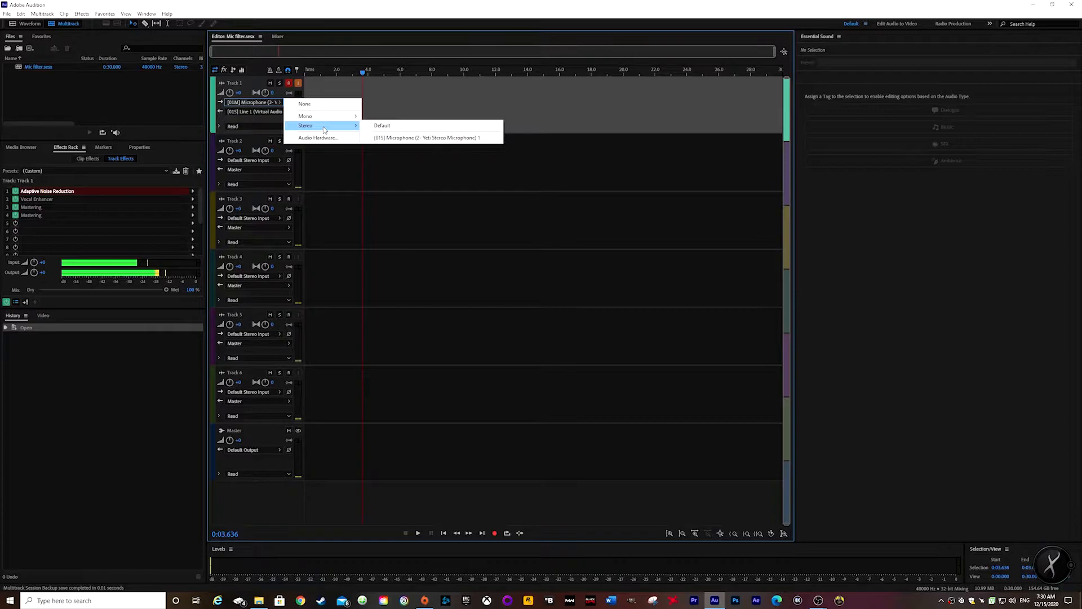
click(393, 15)
click(265, 112)
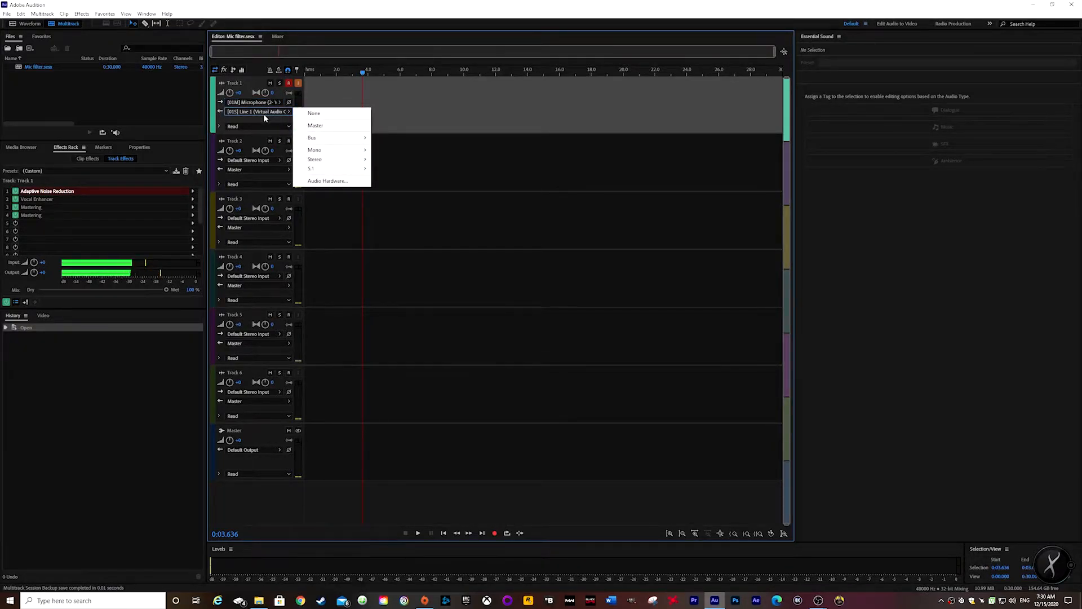
mouse_move(338, 159)
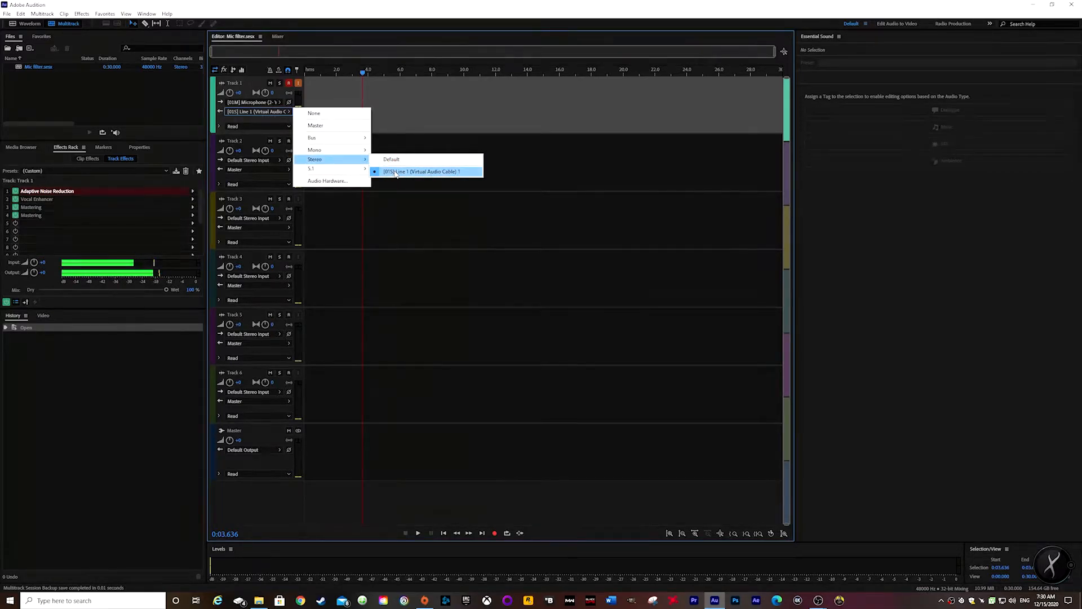
click(451, 11)
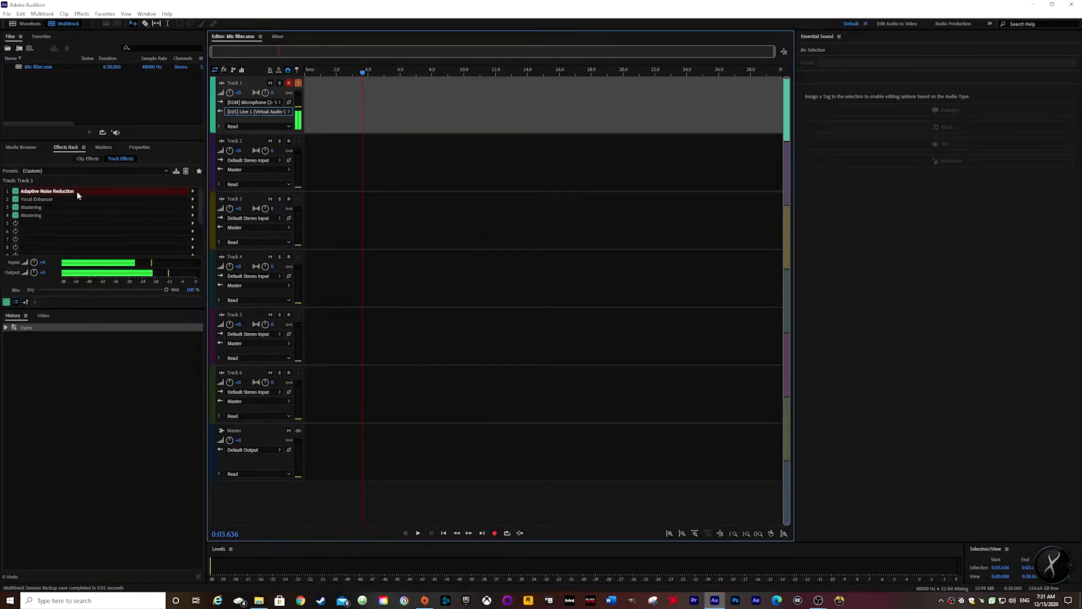
- Examine the Amplitude and Compression and Noise Reduction / Restoration effects available for the first slot of Track 1's effects rack
click(192, 193)
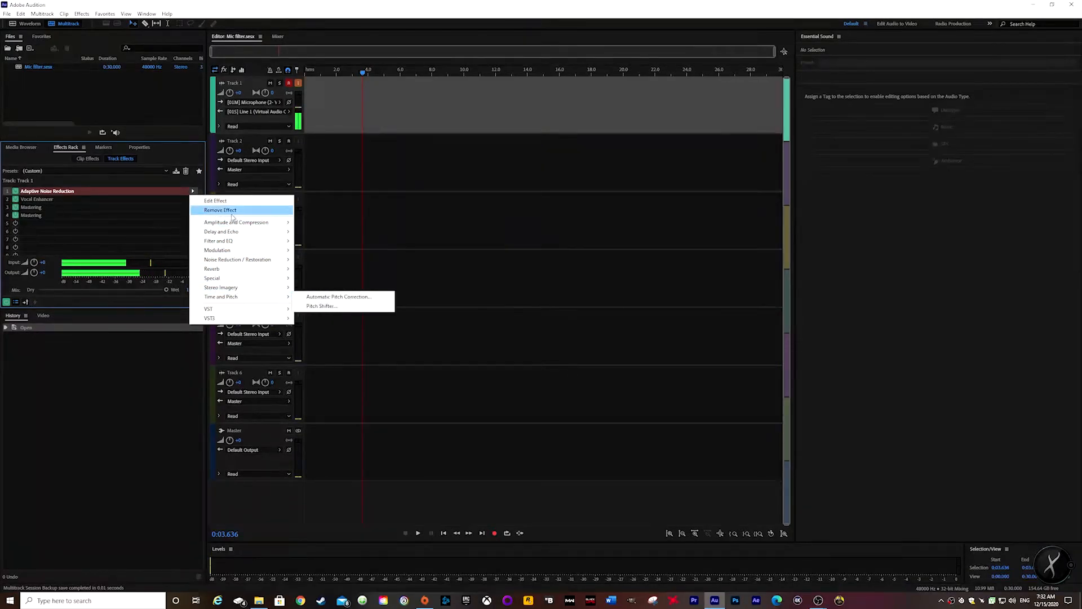
mouse_move(219, 223)
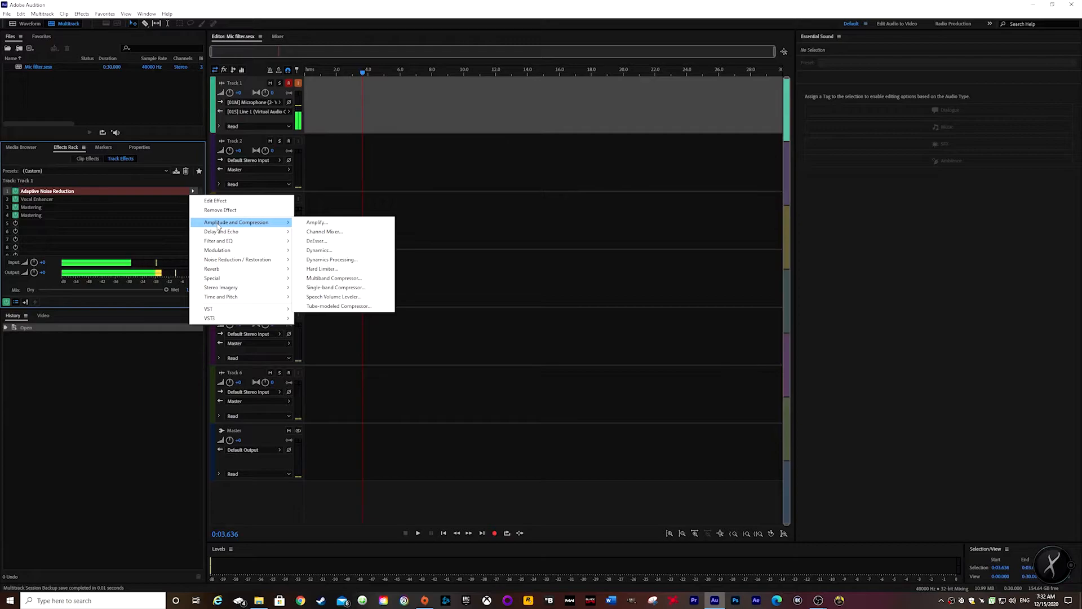
mouse_move(223, 262)
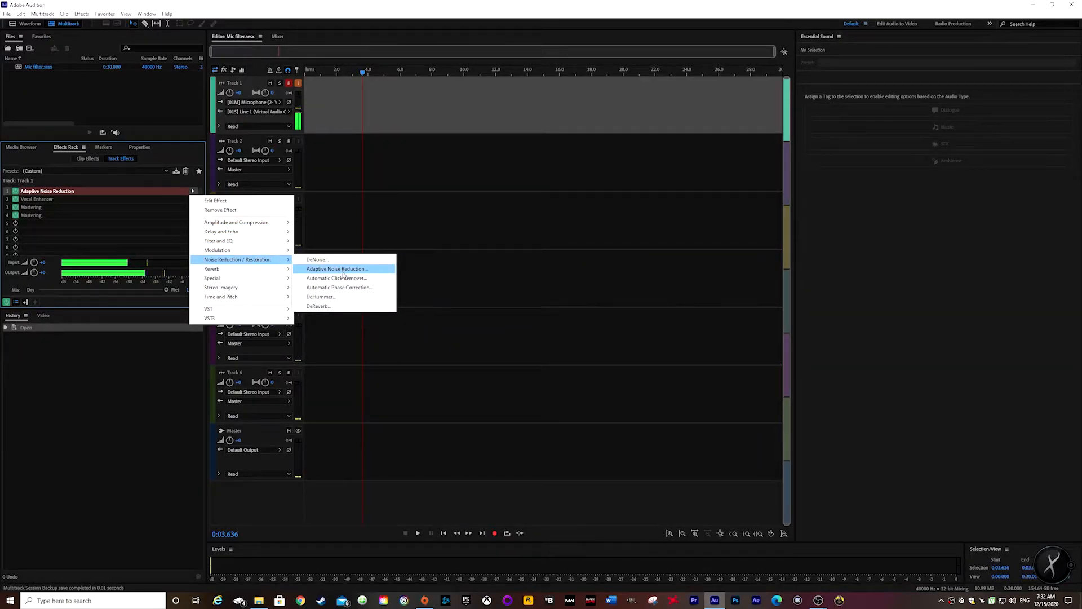
click(276, 6)
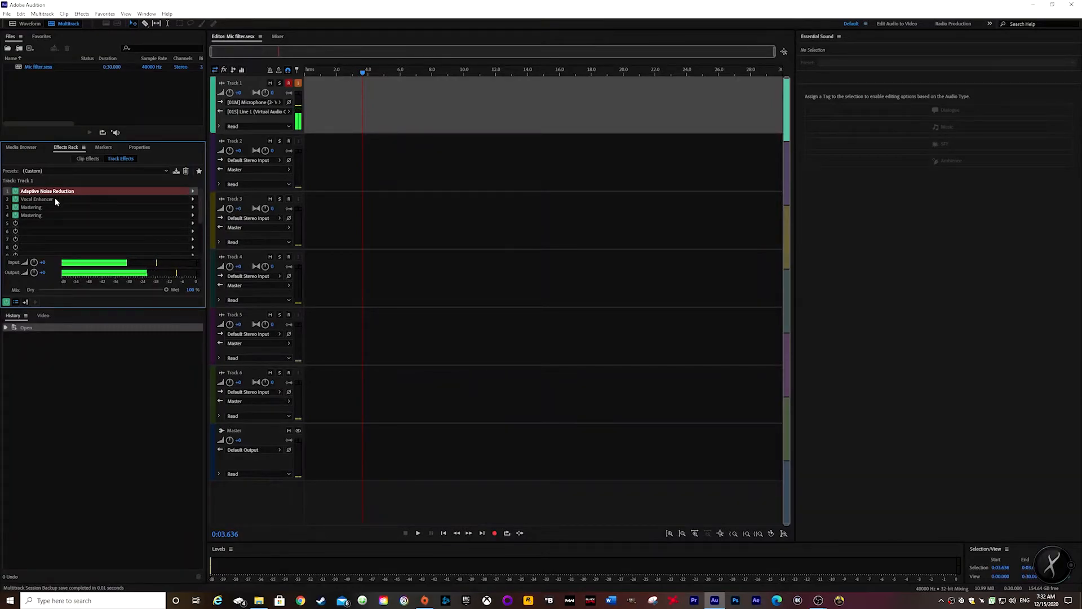
- Load the Vocal Enhancer from the Special effects into slot 2 of Track 1's effects rack, keeping the Male mode
click(193, 200)
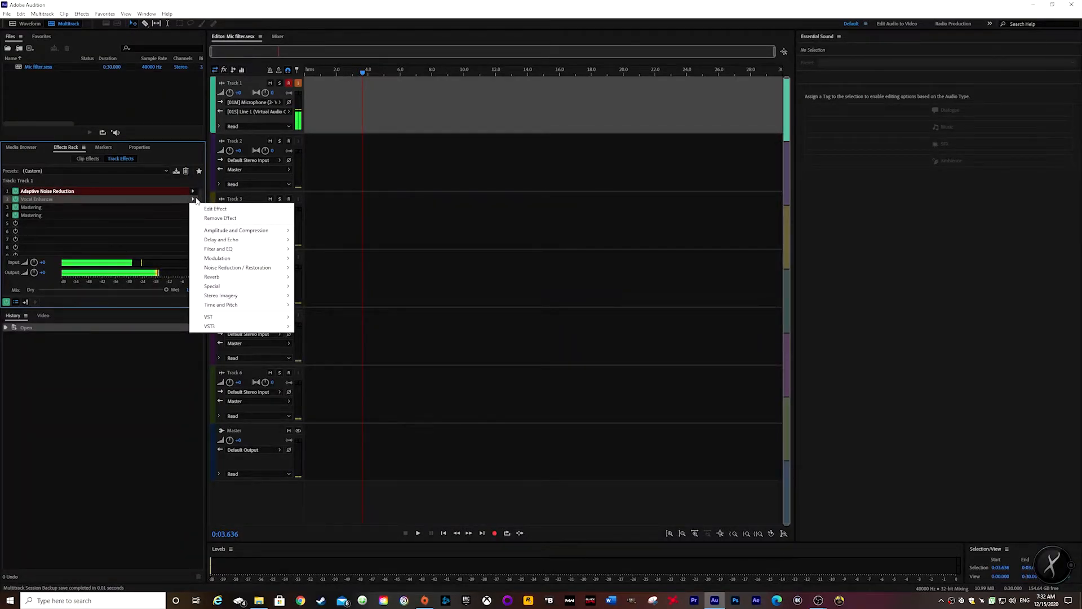
mouse_move(243, 266)
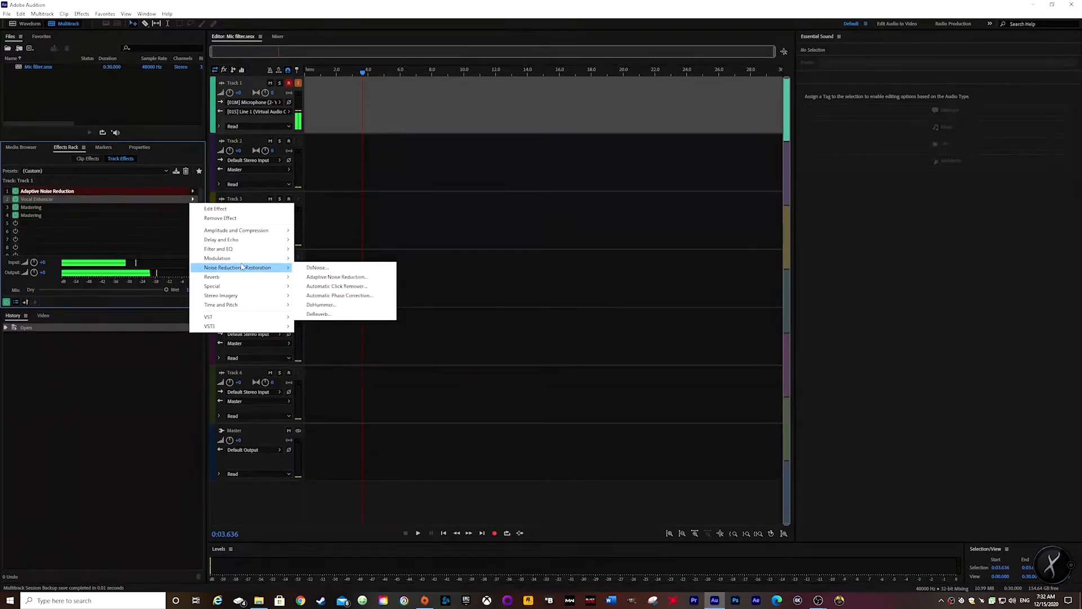
mouse_move(245, 291)
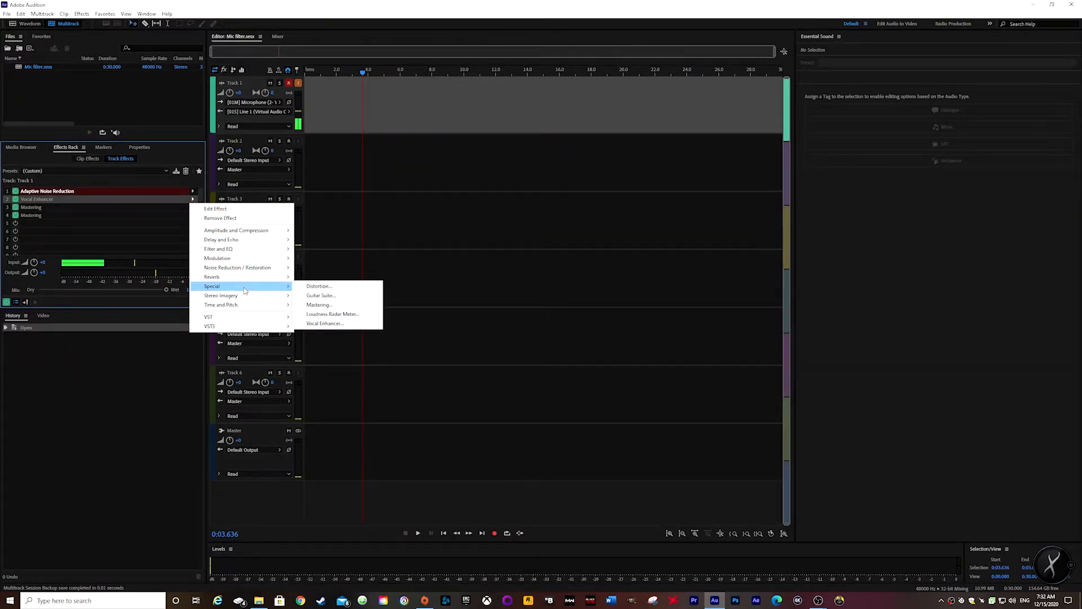
click(332, 323)
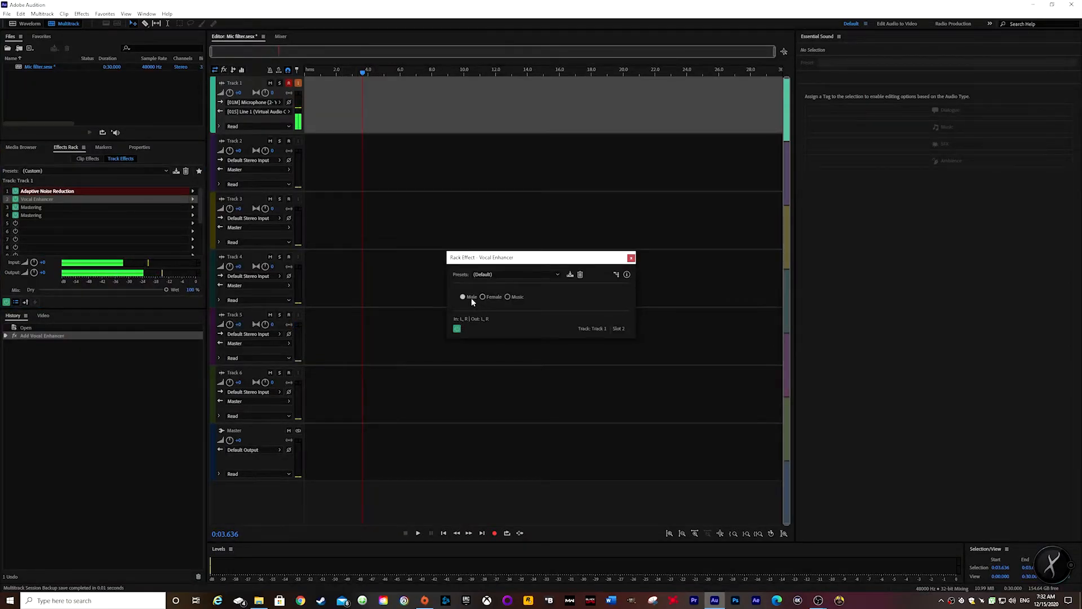
click(631, 258)
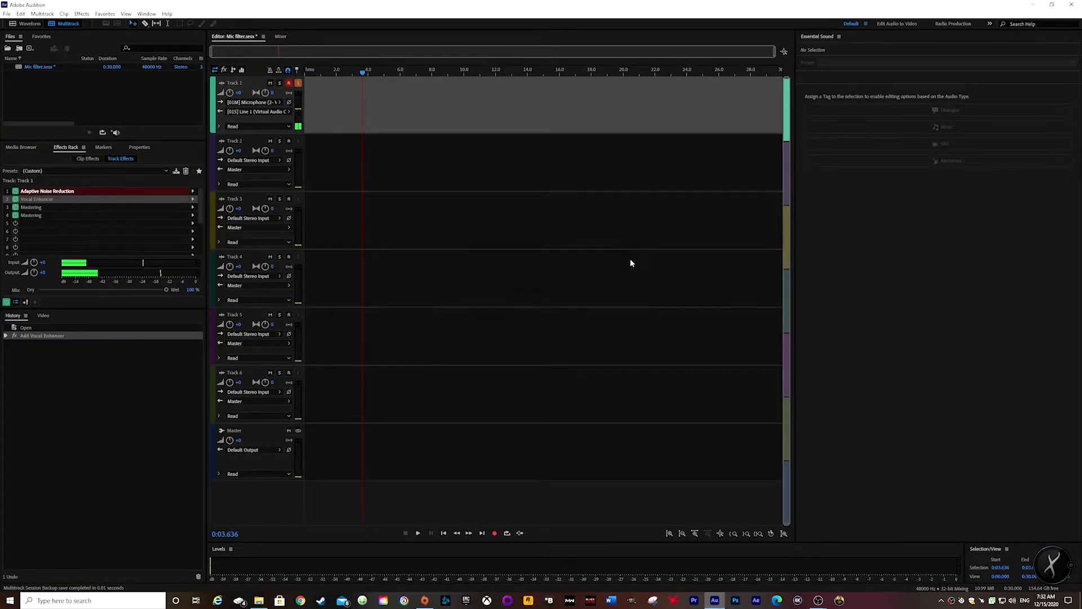
- Load the Mastering effect into slot 3 of Track 1's rack and try the Make Room For Vocals and Mid Enhancer presets
click(193, 210)
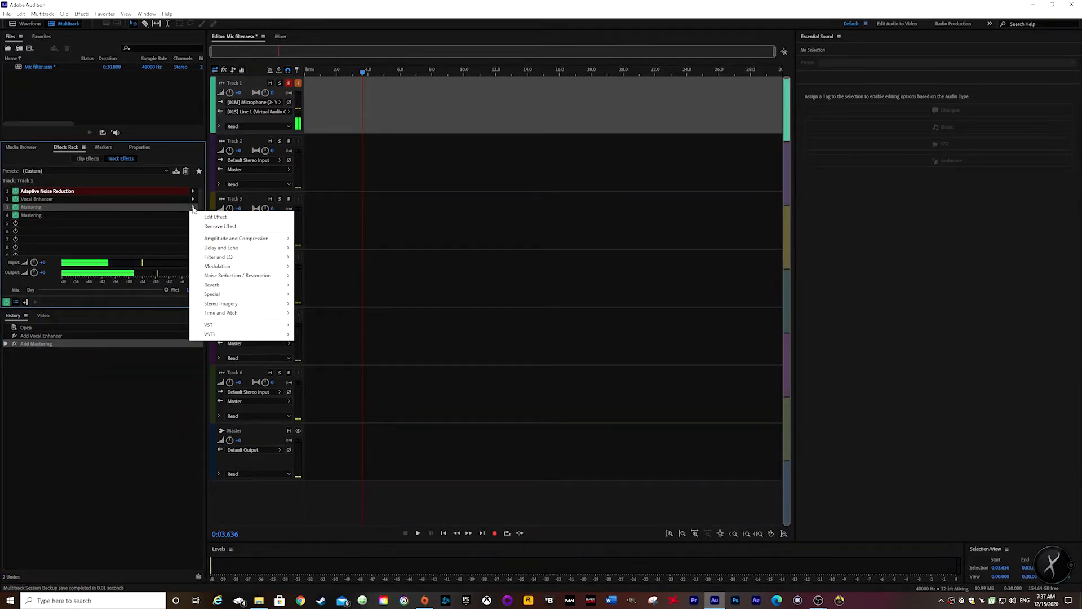
mouse_move(248, 295)
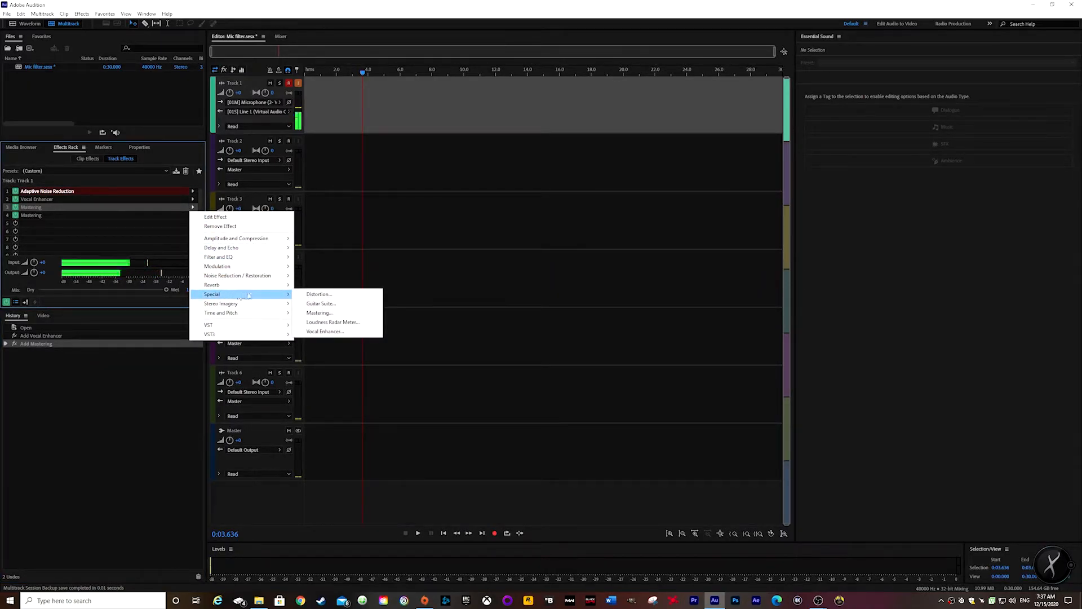
click(344, 312)
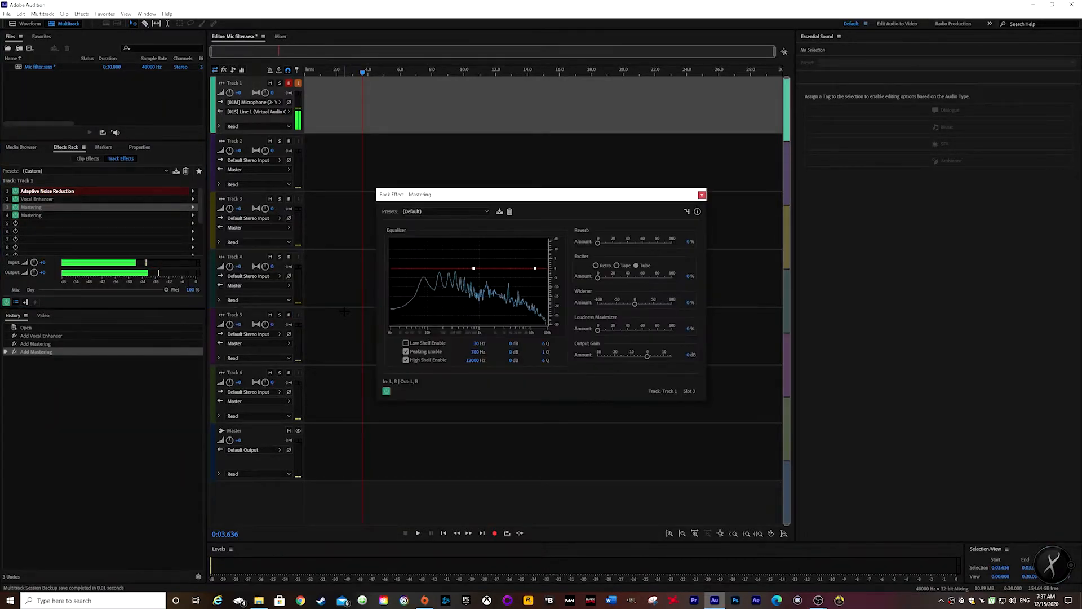
click(484, 210)
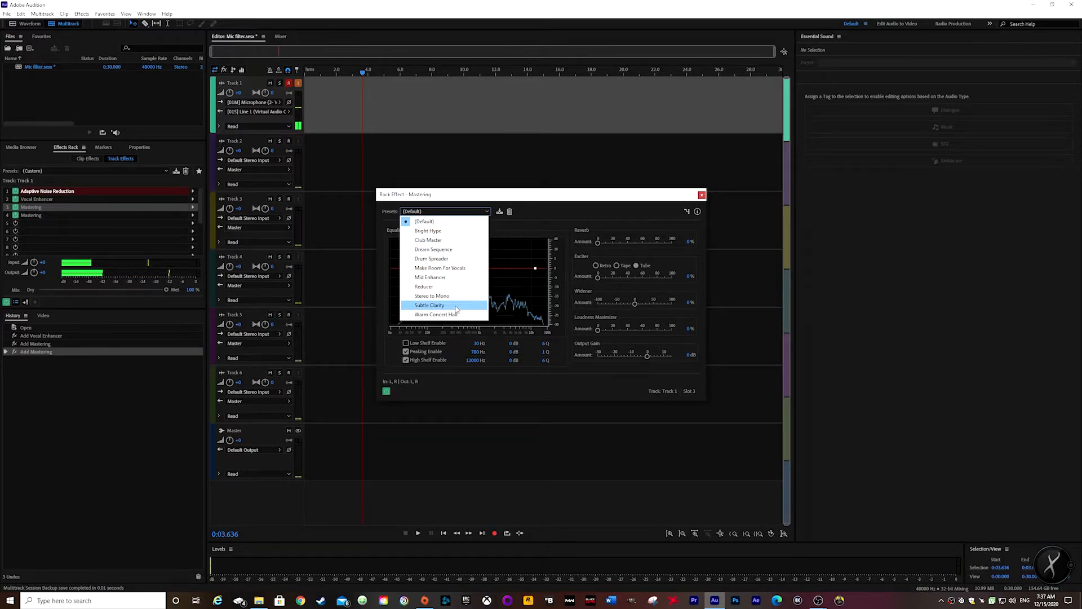
click(441, 269)
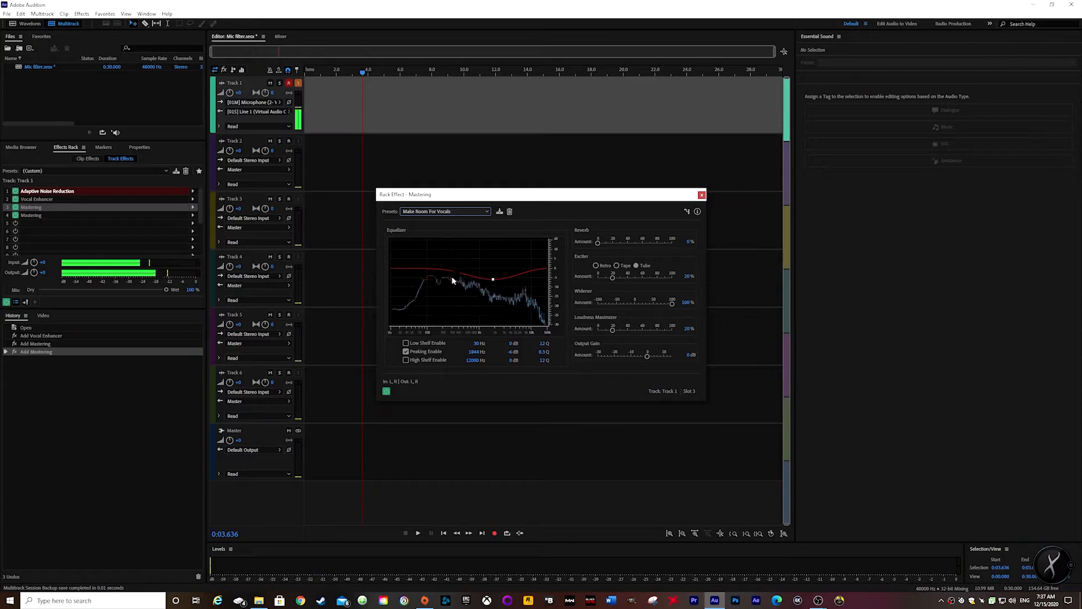
click(486, 214)
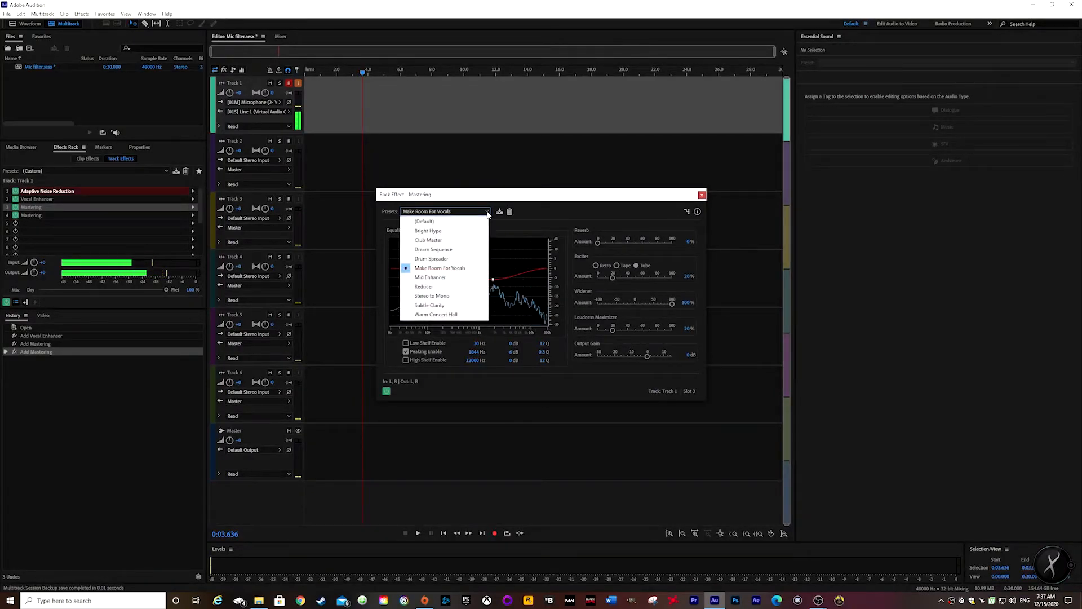
click(443, 277)
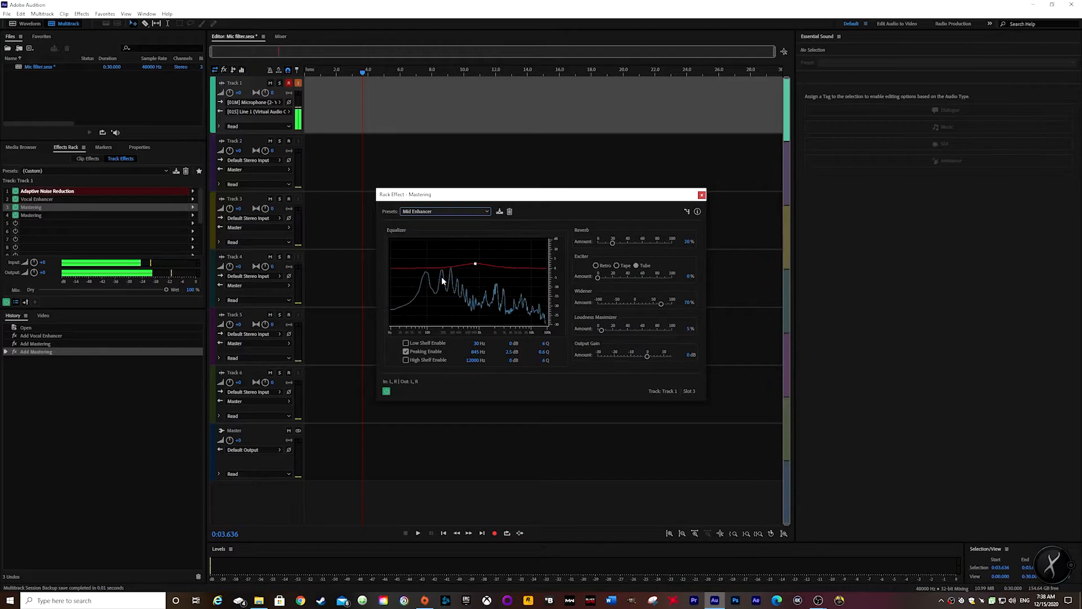
- Raise the peaking band on the Mastering equalizer curve to about 5.5 dB, and close the effect's settings
click(506, 266)
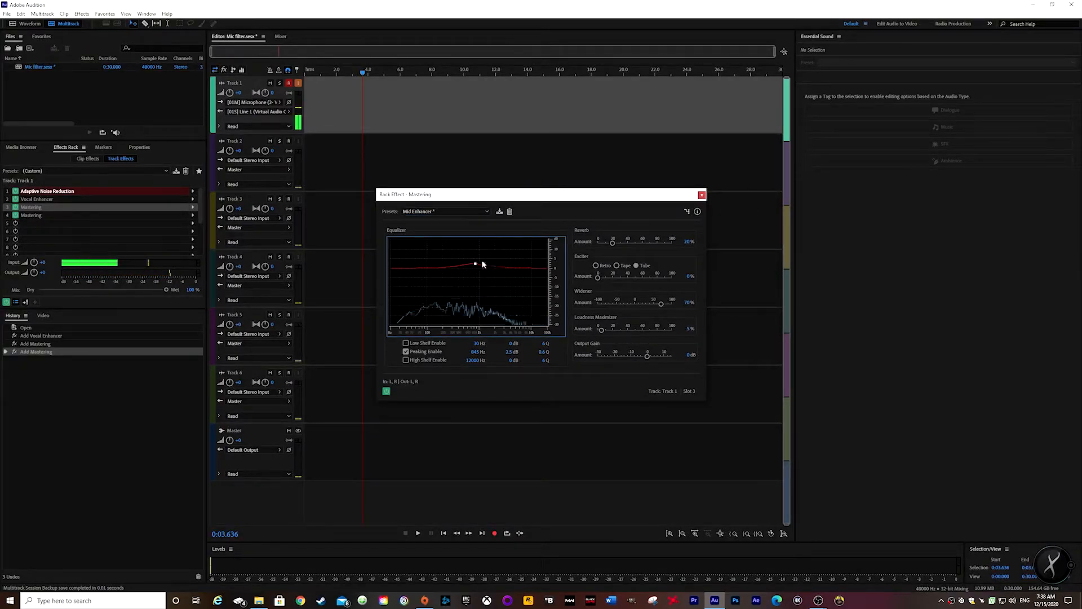
mouse_move(475, 264)
mouse_down()
mouse_move(465, 277)
mouse_move(430, 274)
mouse_move(485, 272)
mouse_move(472, 256)
mouse_move(471, 267)
mouse_move(479, 251)
mouse_move(488, 265)
mouse_move(466, 261)
mouse_move(485, 276)
mouse_move(475, 261)
mouse_up()
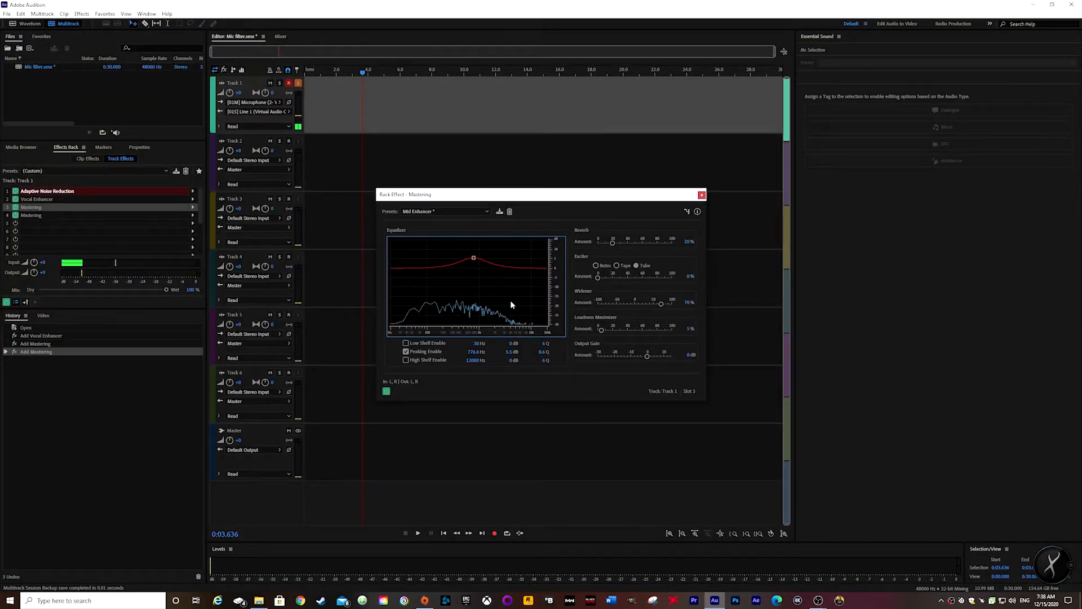
click(701, 196)
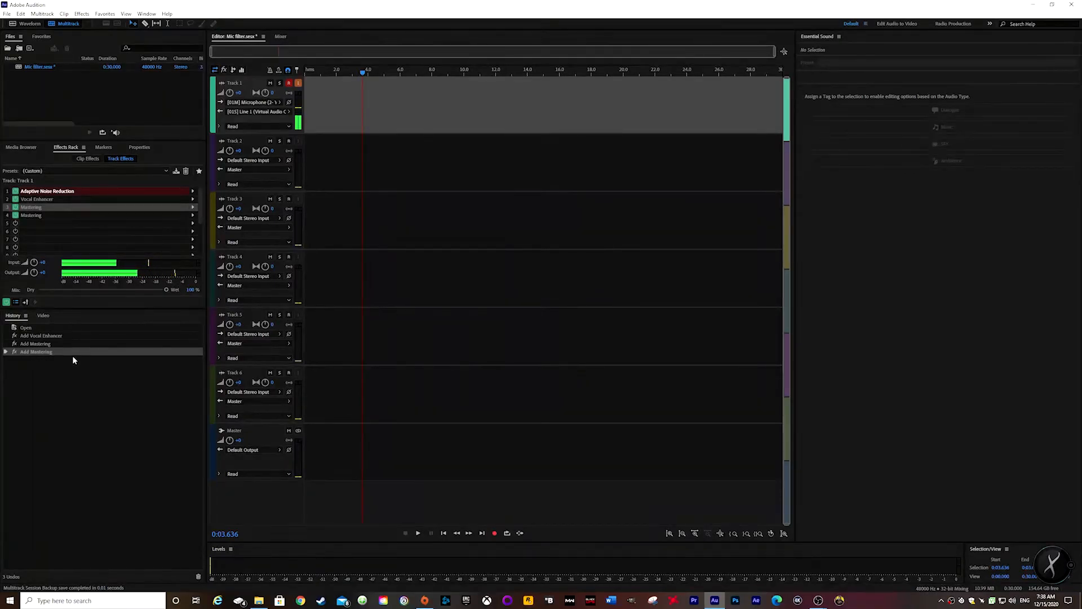
- Delete the most recent Add Mastering action from the session history
click(31, 352)
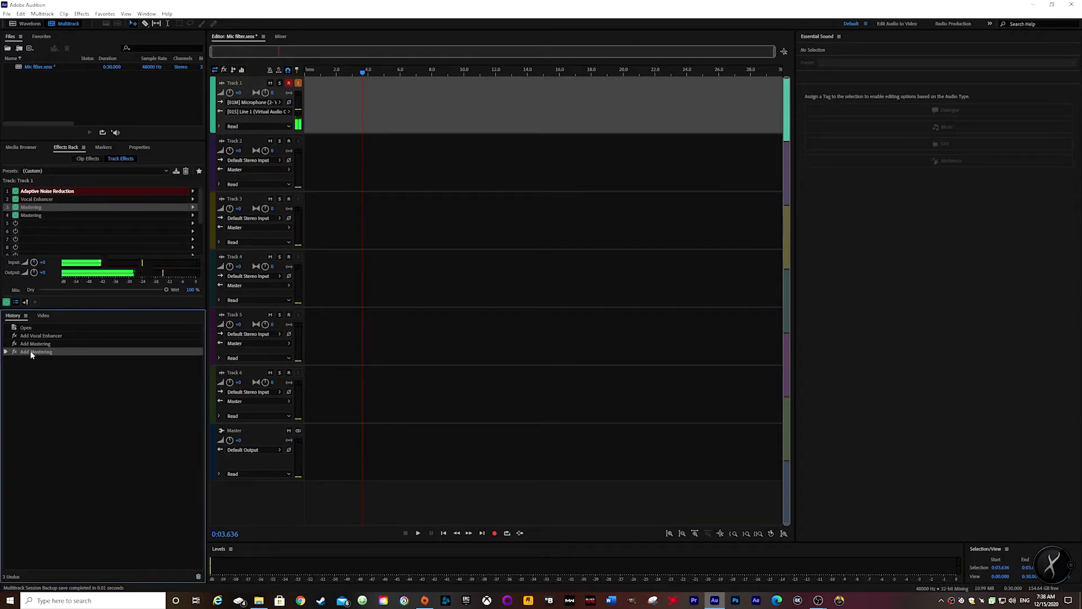
click(198, 577)
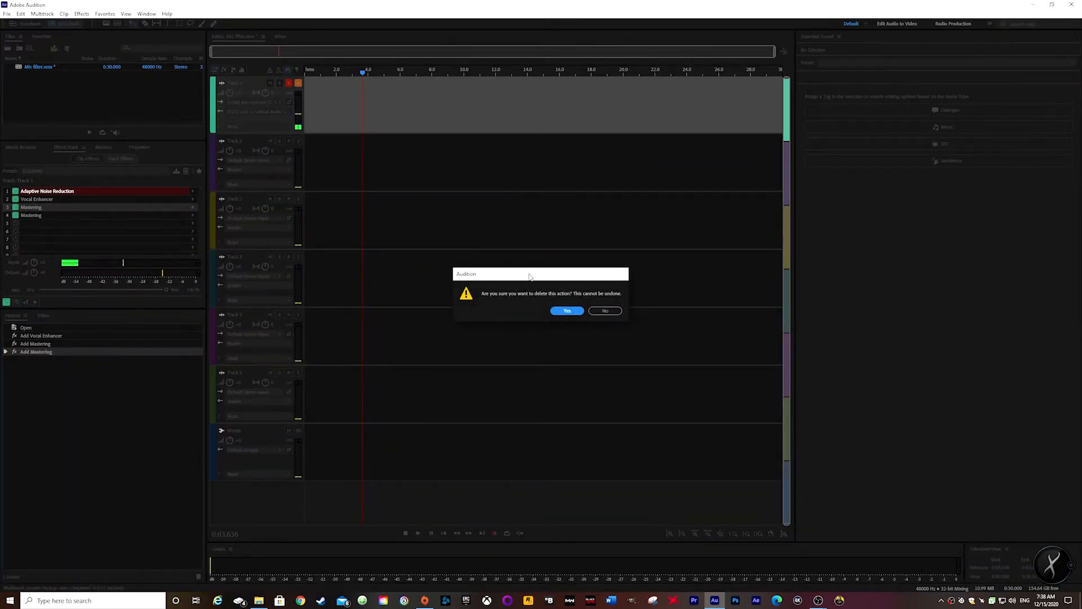
click(567, 311)
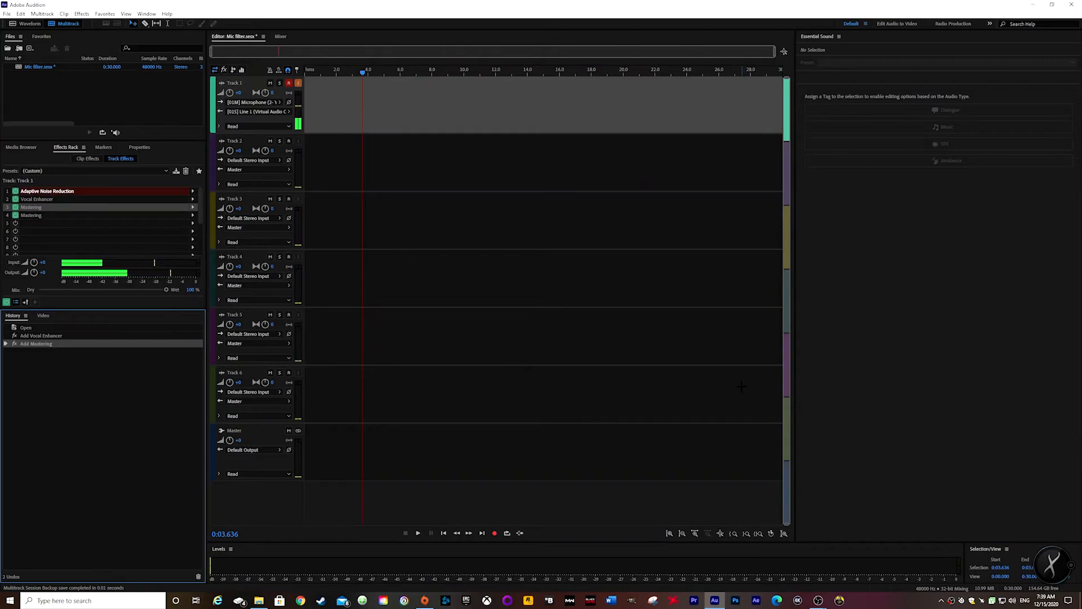
- View the list of recently opened sessions without opening any of them
click(5, 14)
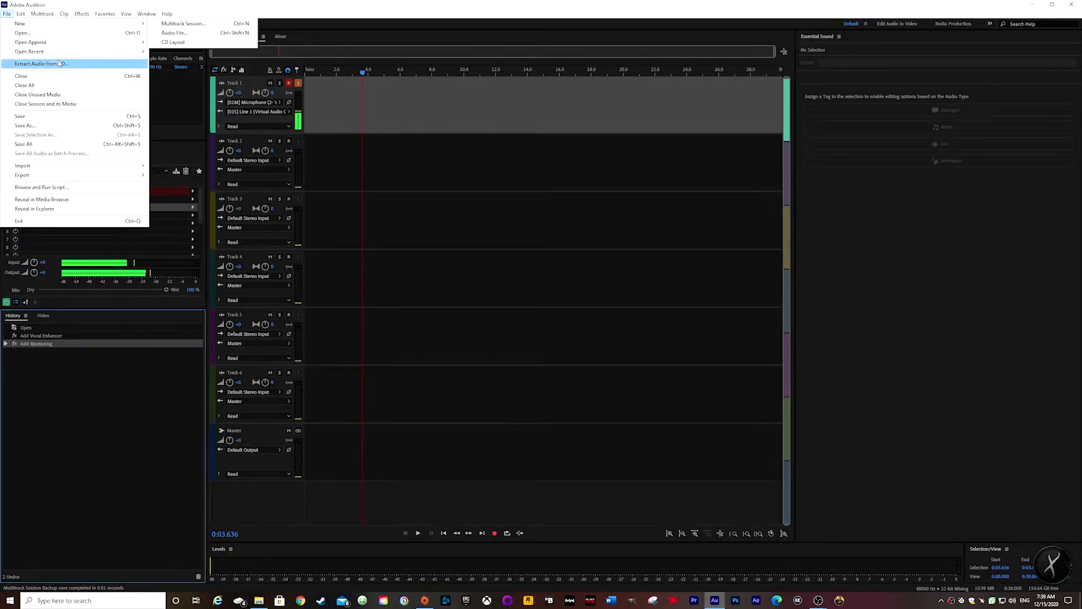
mouse_move(63, 54)
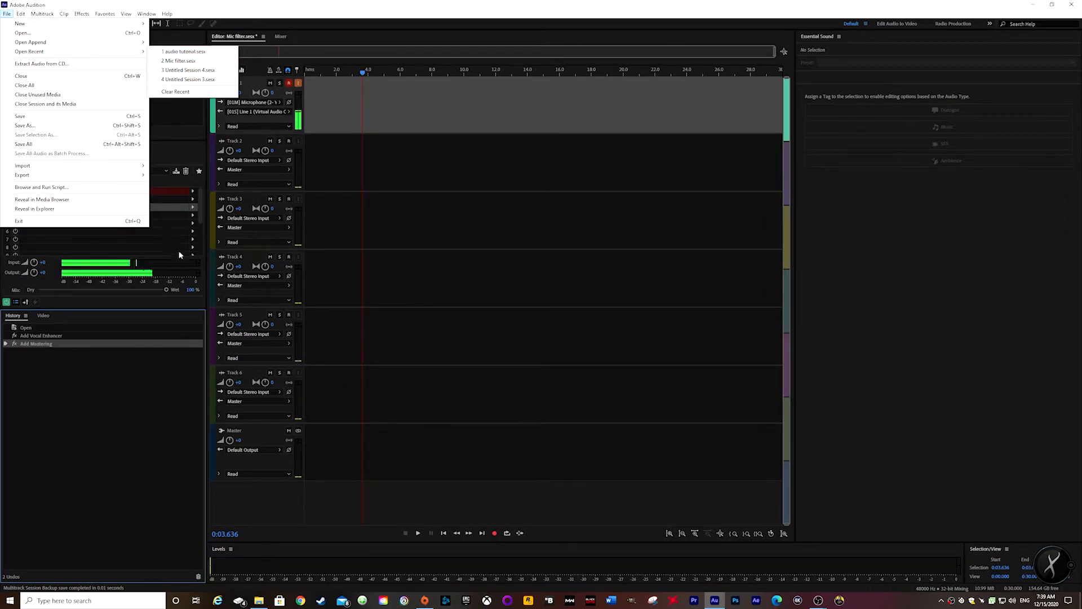
click(380, 9)
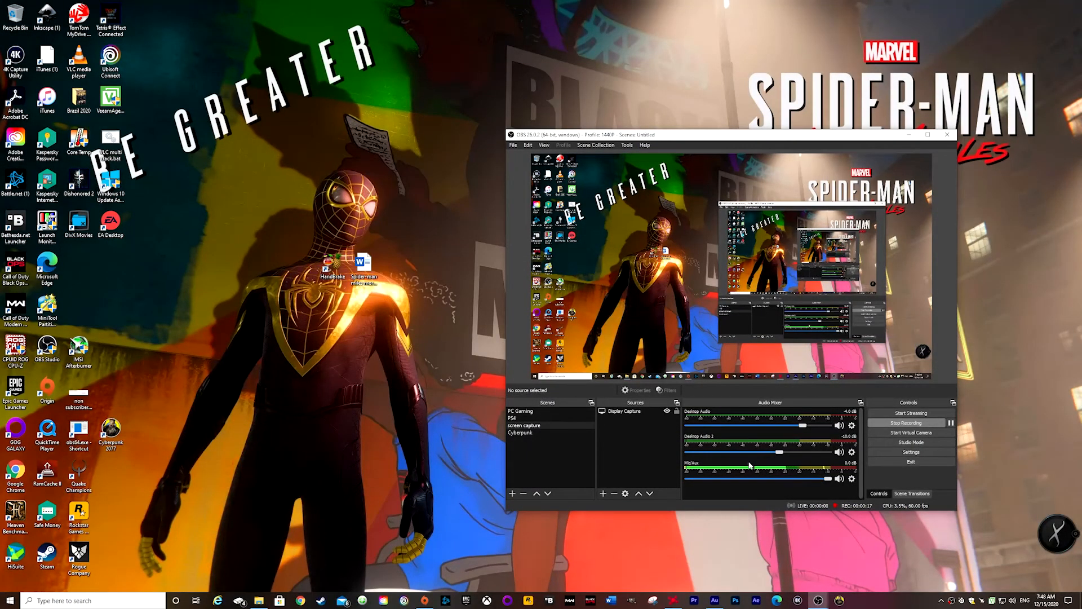
- In OBS, check which capture device the Mic/Aux audio source uses, and leave its properties unchanged
click(852, 479)
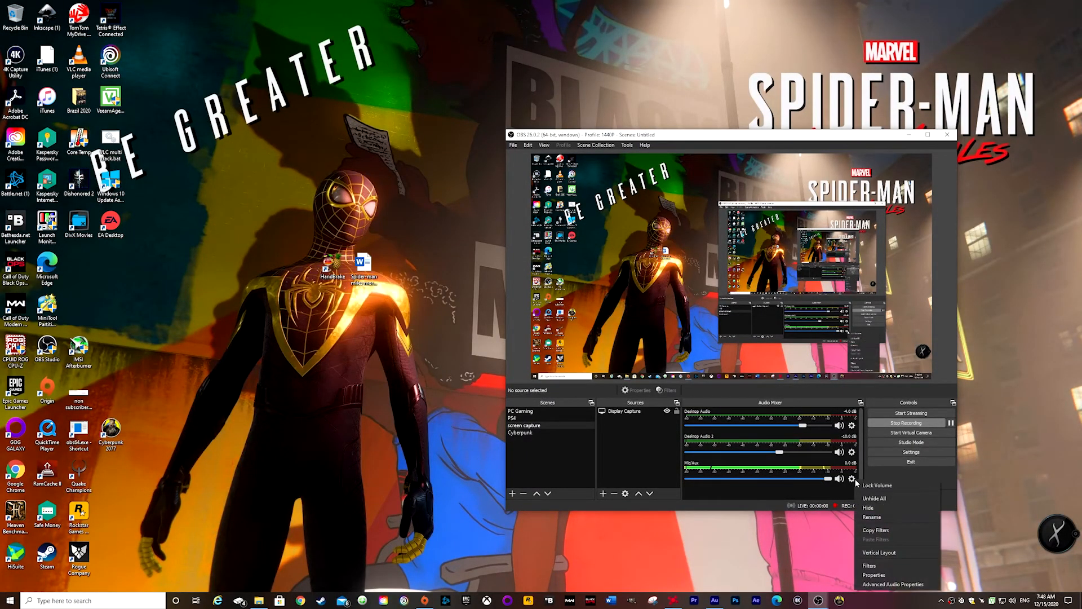
click(892, 577)
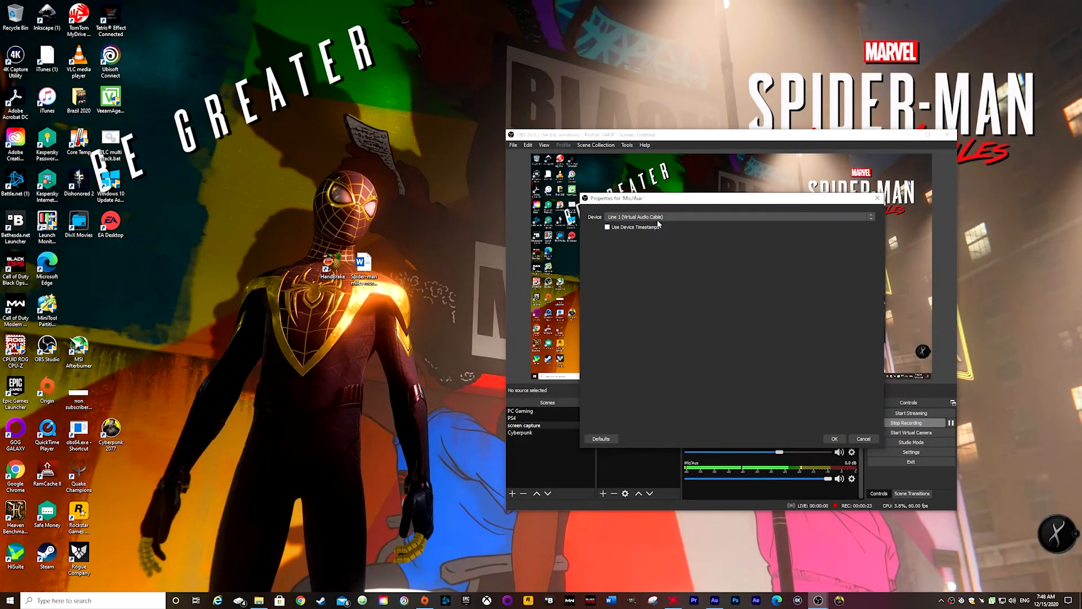
click(878, 198)
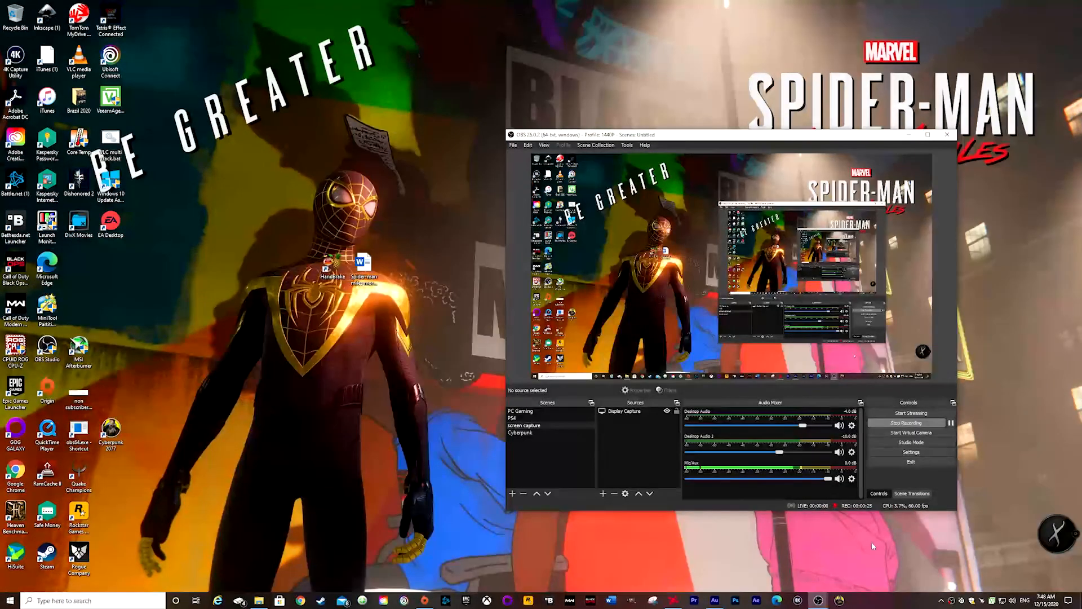
- Switch to AMD Radeon Software to check its Audio Capture Device setting, and put away both it and the OBS window
click(675, 601)
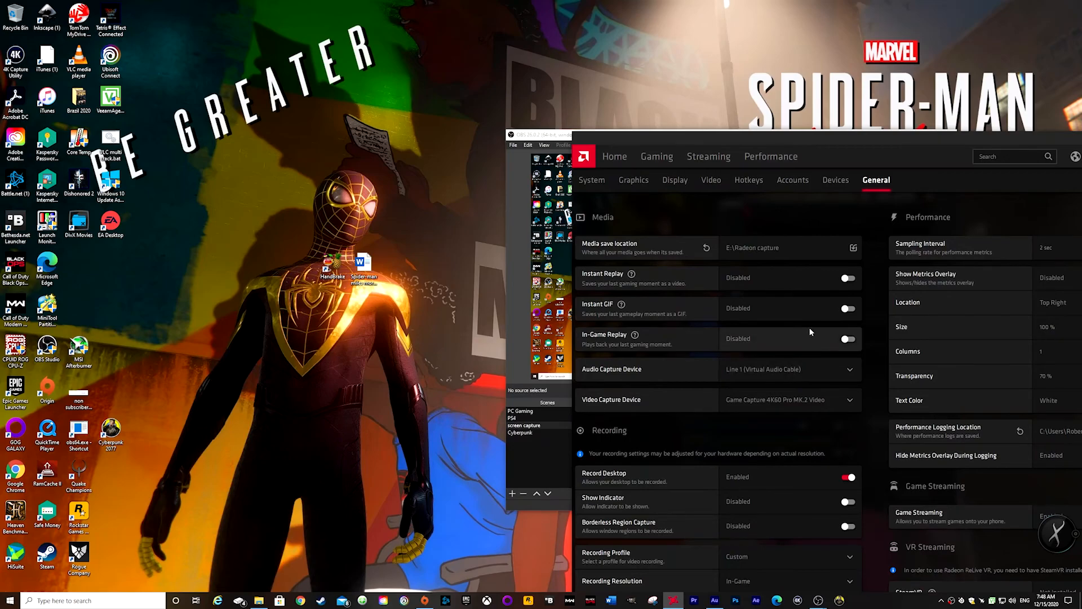
click(1013, 137)
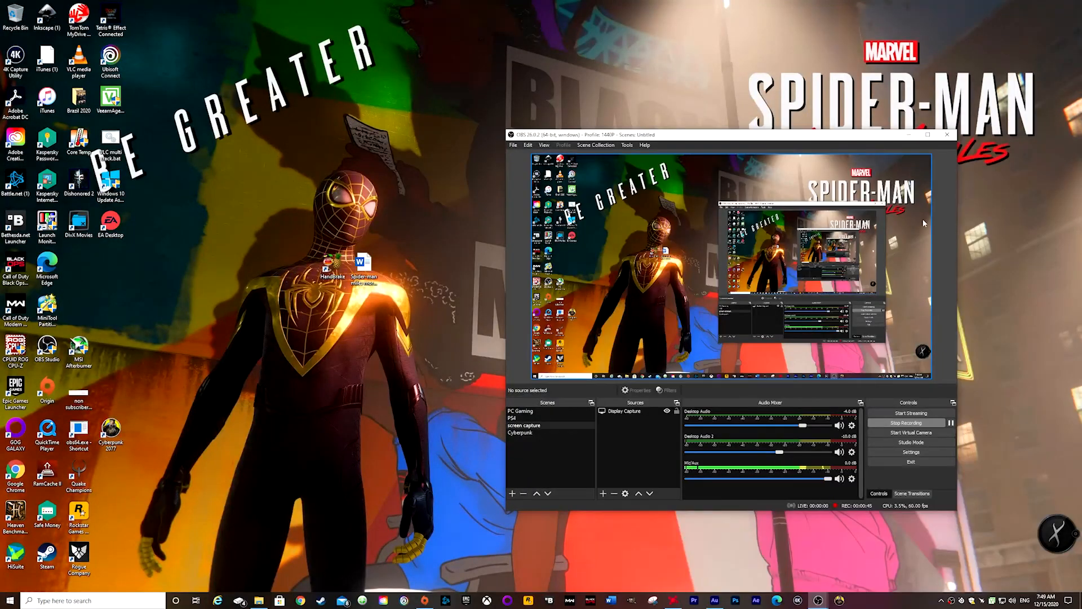
click(909, 136)
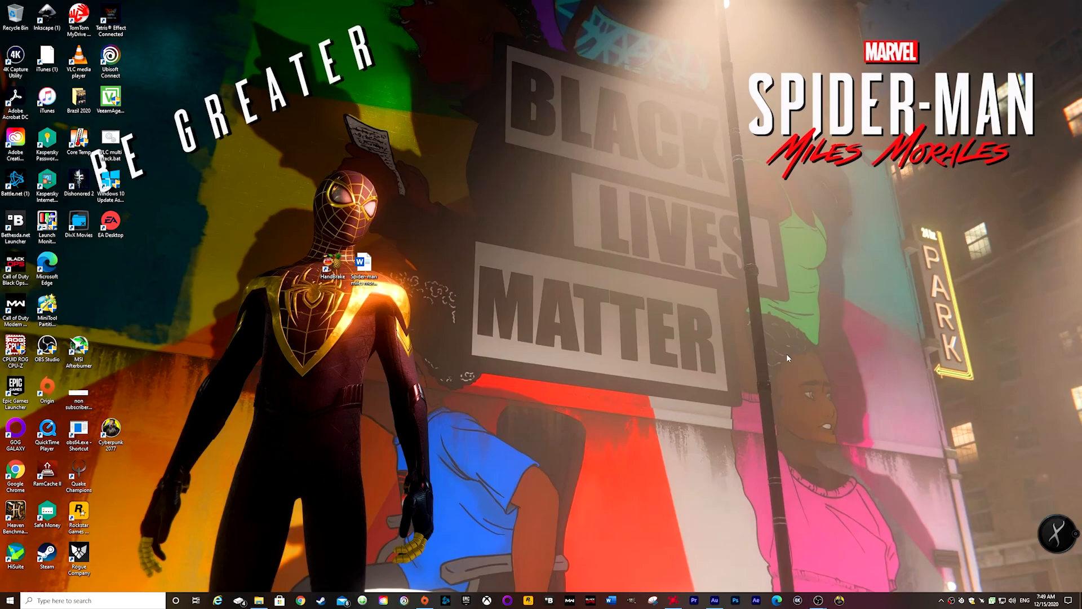